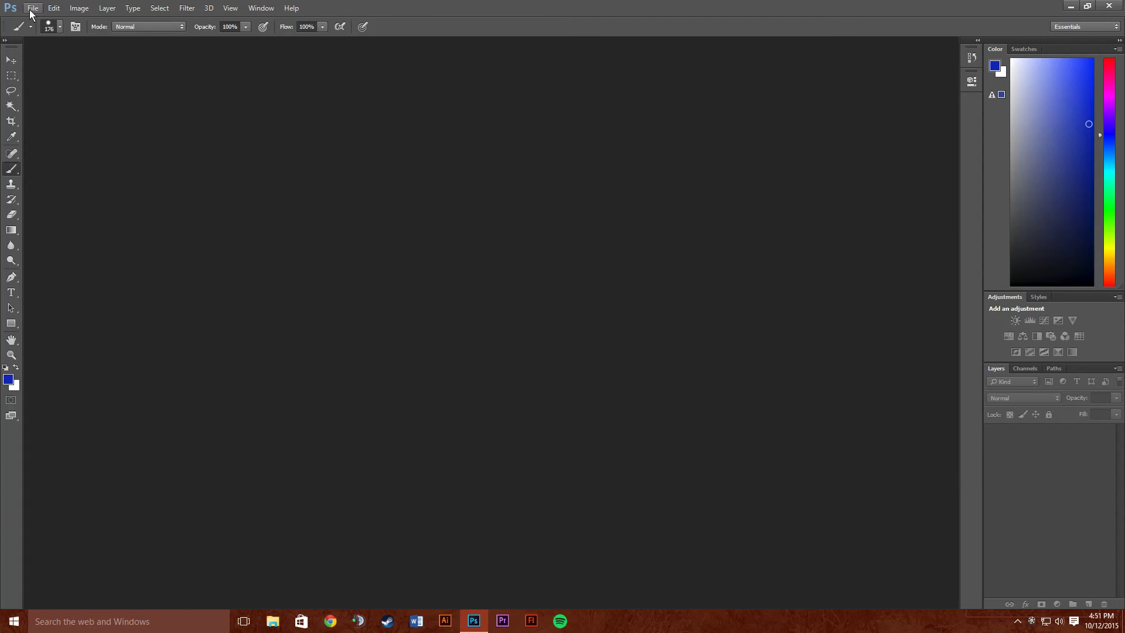
Step: Open the BabyGirl image from the Image Adjustment folder on the desktop
click(31, 9)
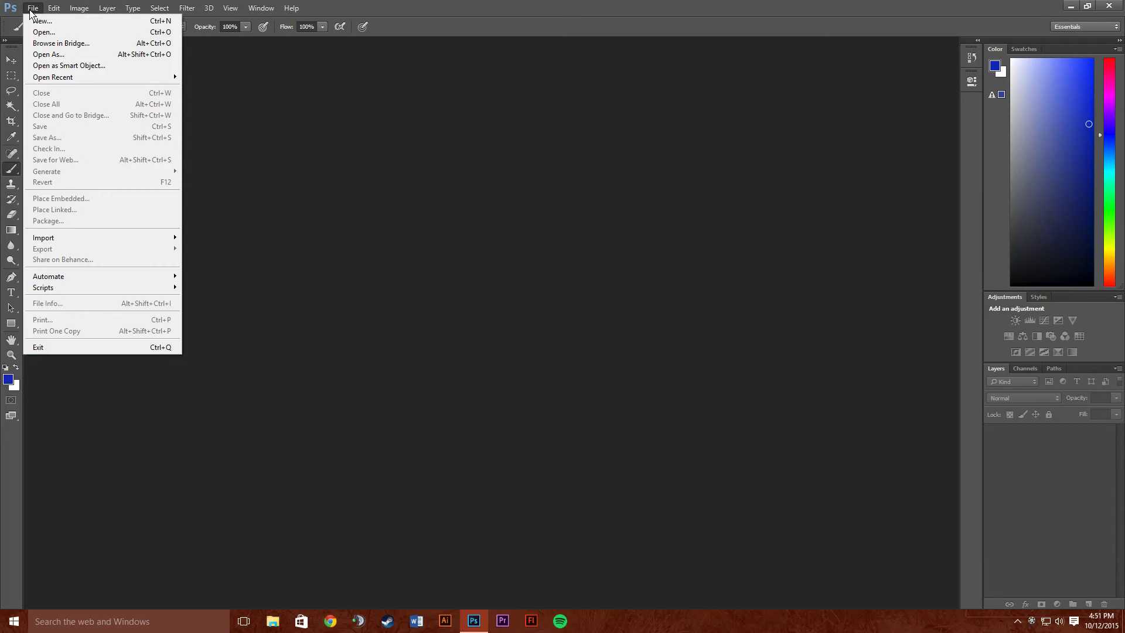
click(46, 32)
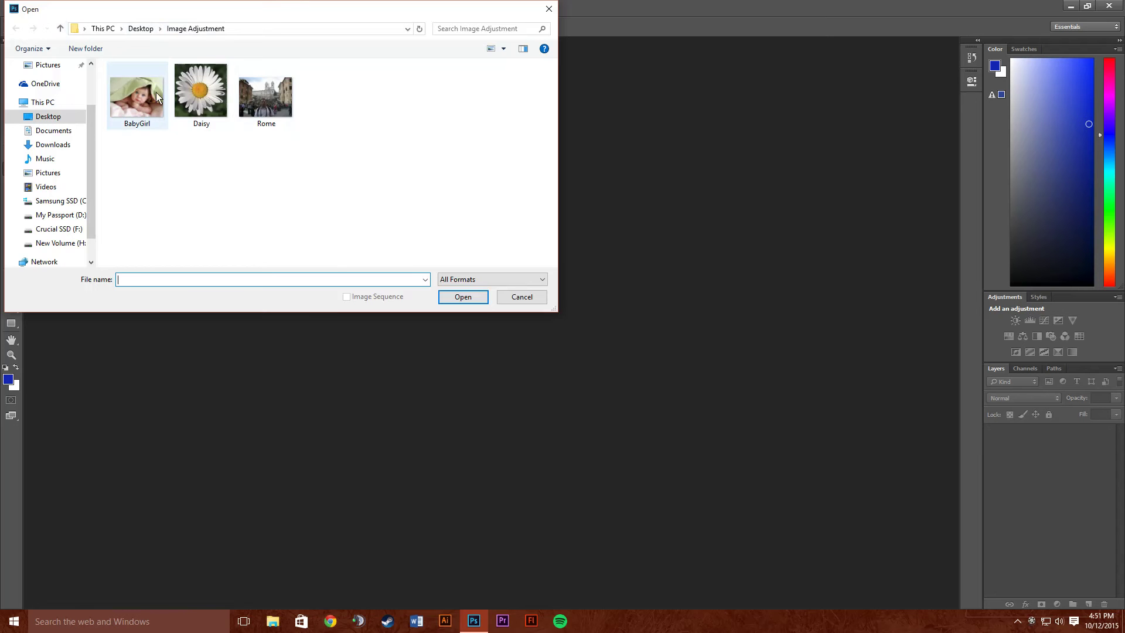
click(156, 111)
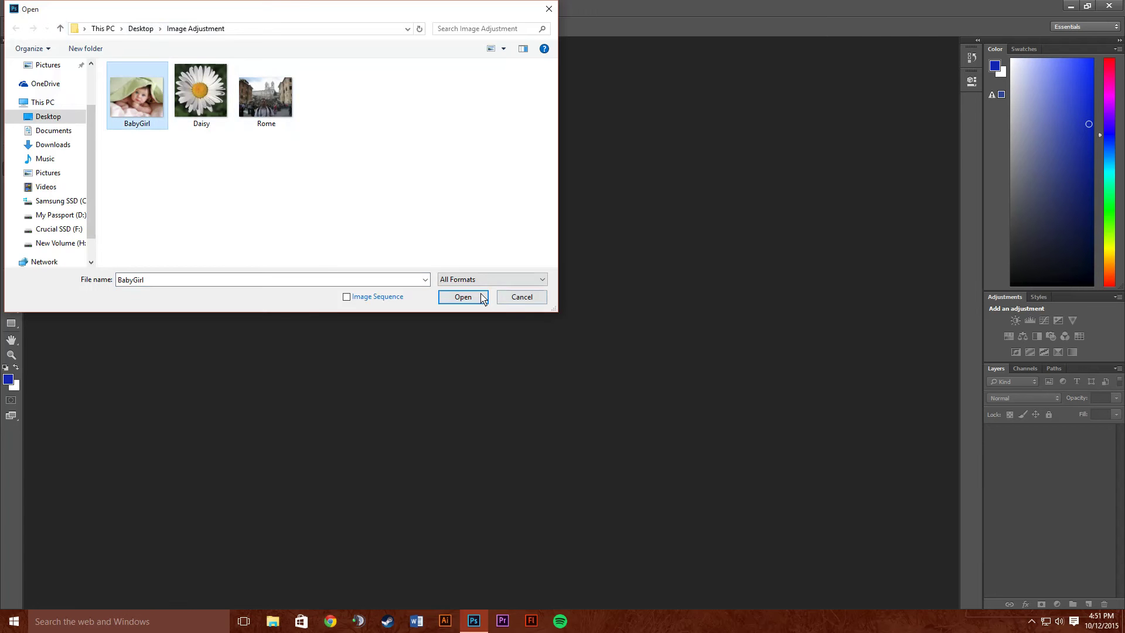
click(463, 297)
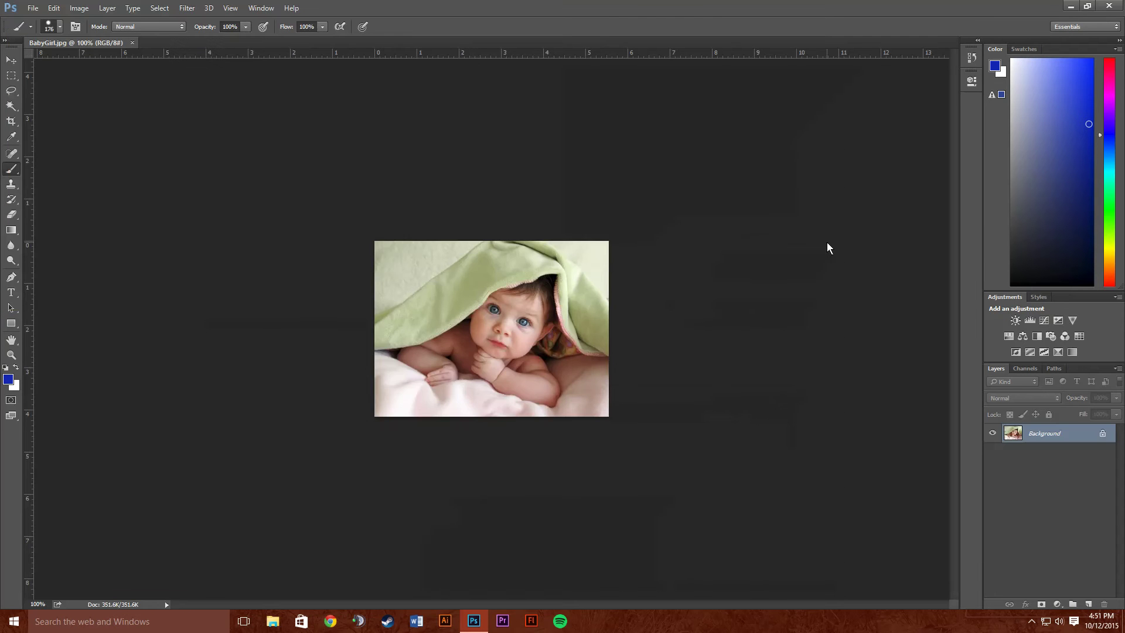
Step: Use the Quick Selection tool to select the pink bedding beneath the baby and the green blanket area right of the head
click(11, 60)
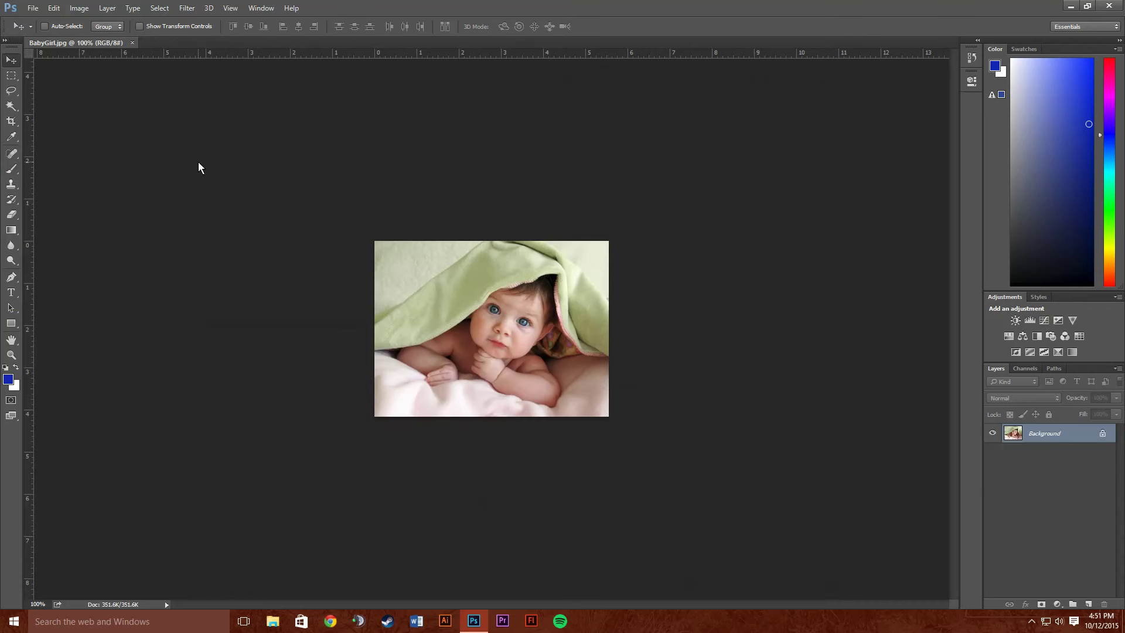
key(ctrl+plus)
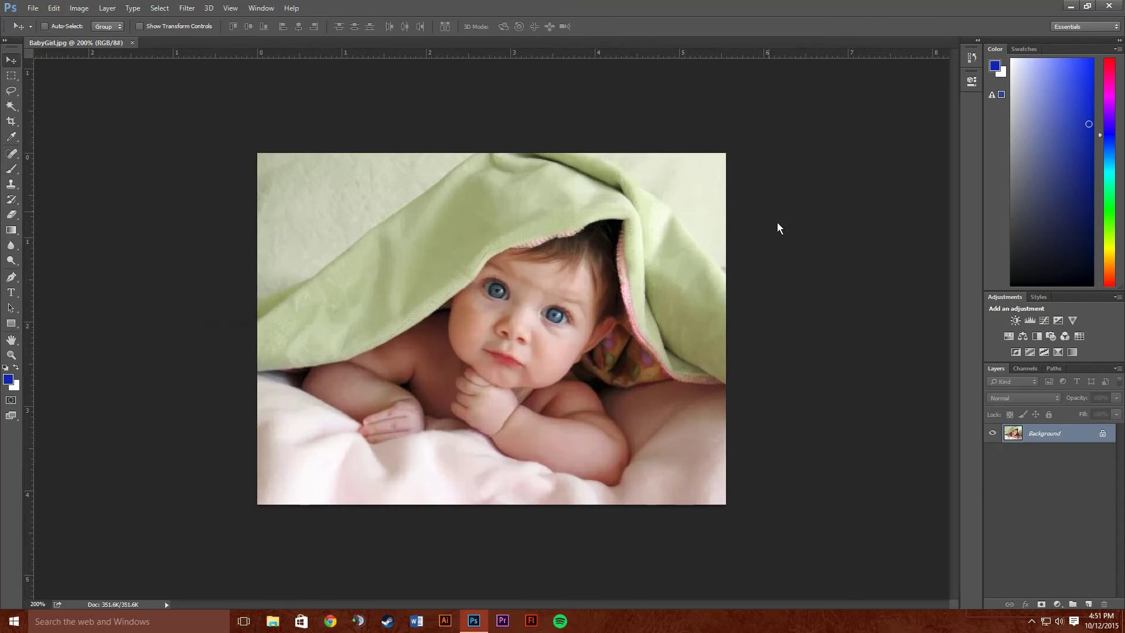
key(ctrl+plus)
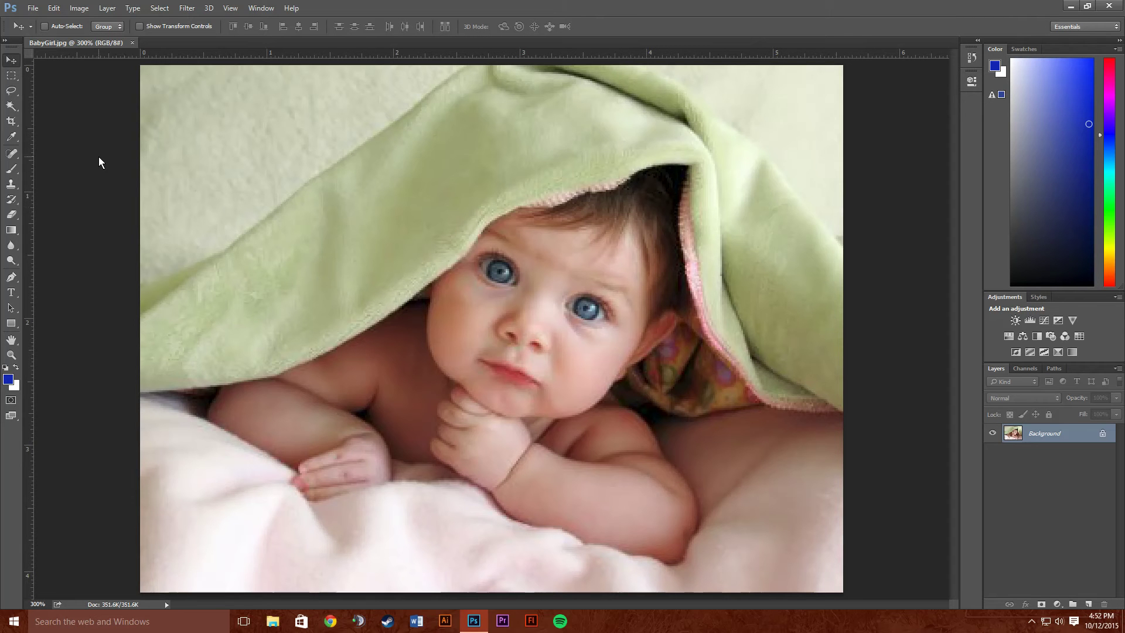
click(14, 110)
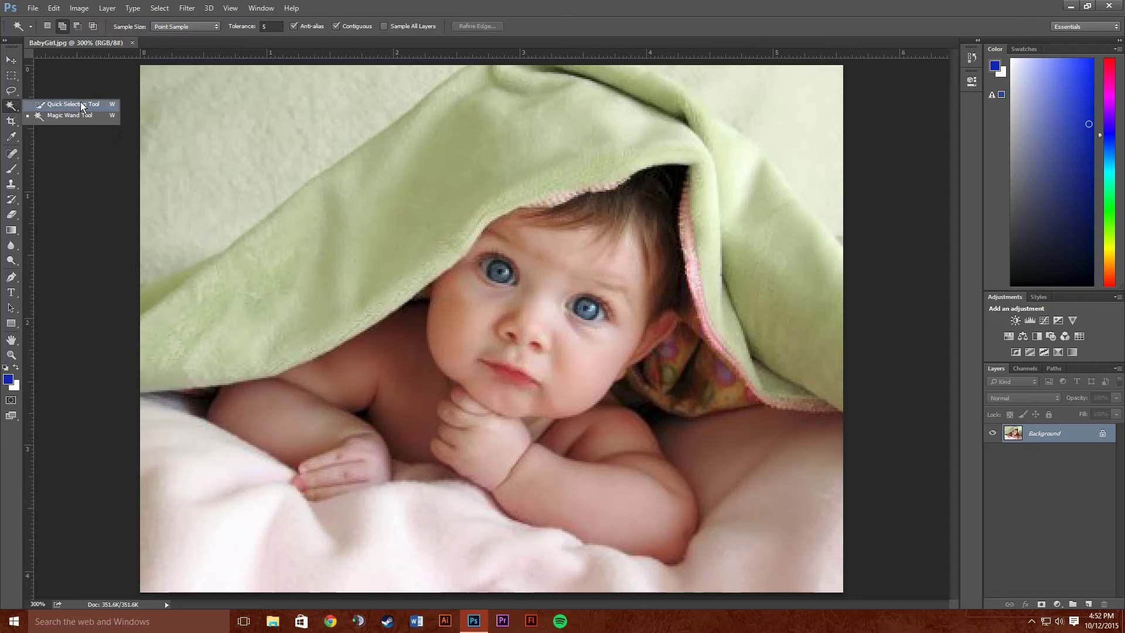
click(14, 106)
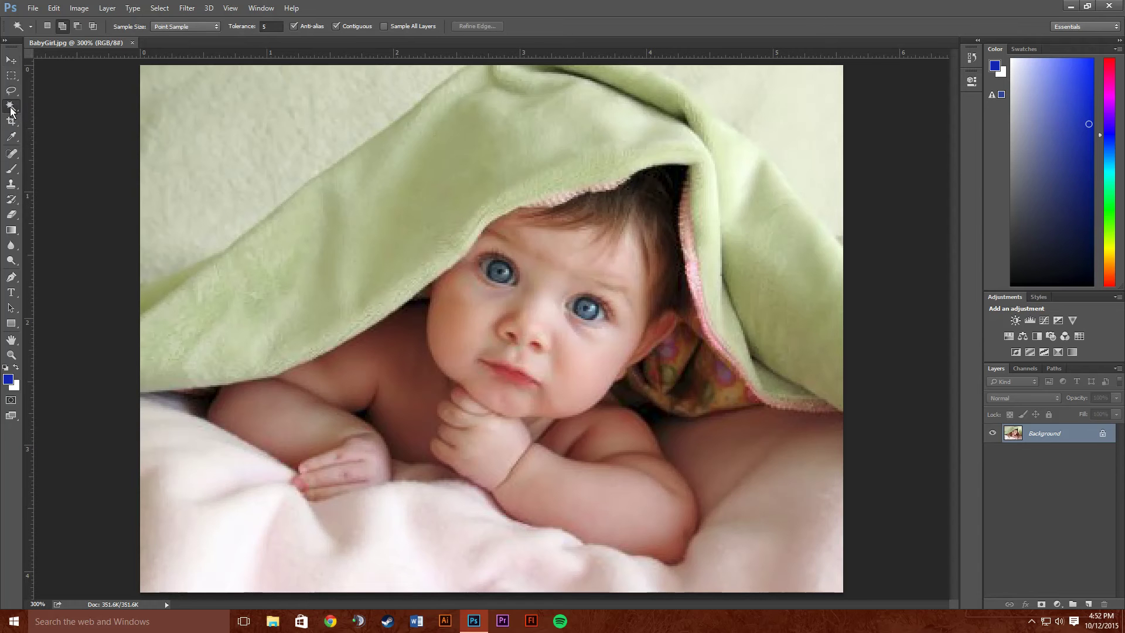
right_click(10, 109)
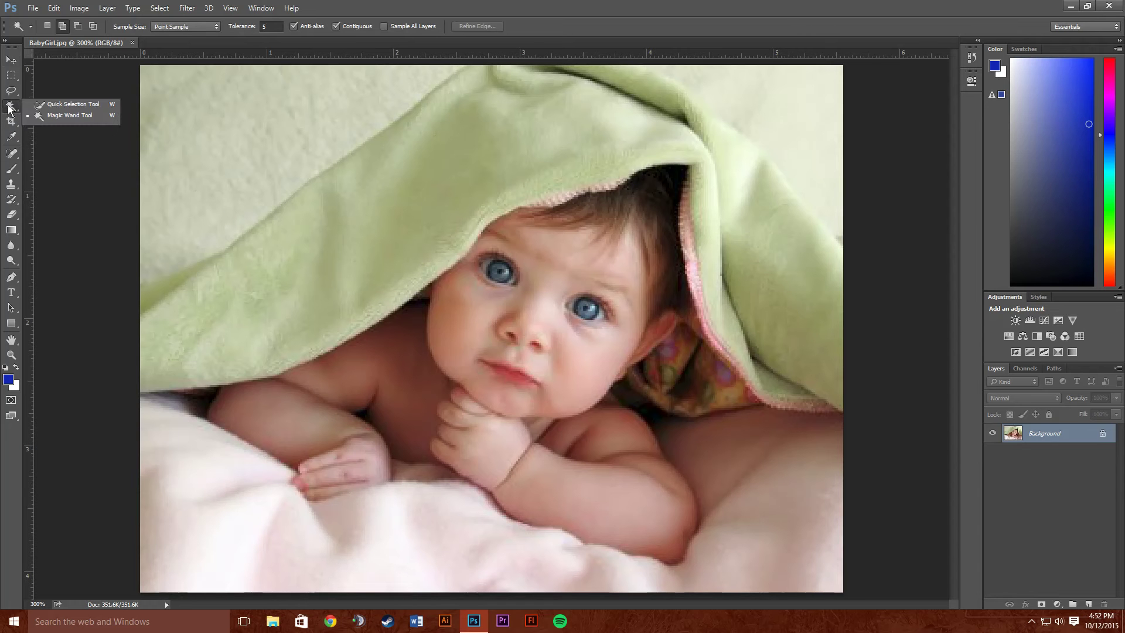
click(58, 105)
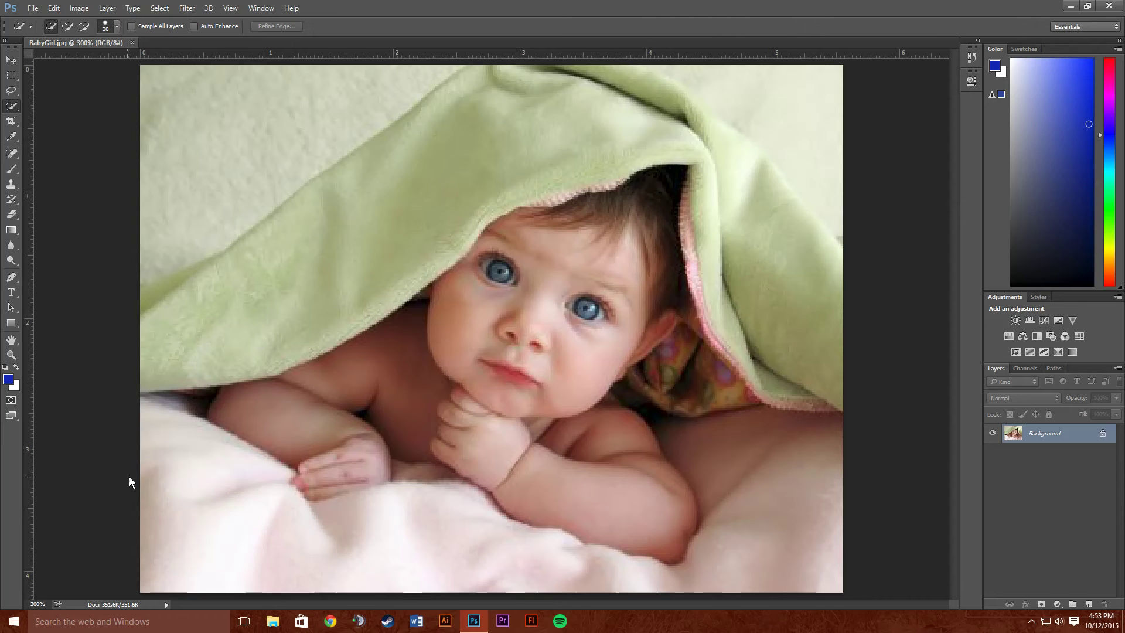
mouse_move(129, 476)
mouse_down()
mouse_move(219, 492)
mouse_move(304, 550)
mouse_move(185, 480)
mouse_up()
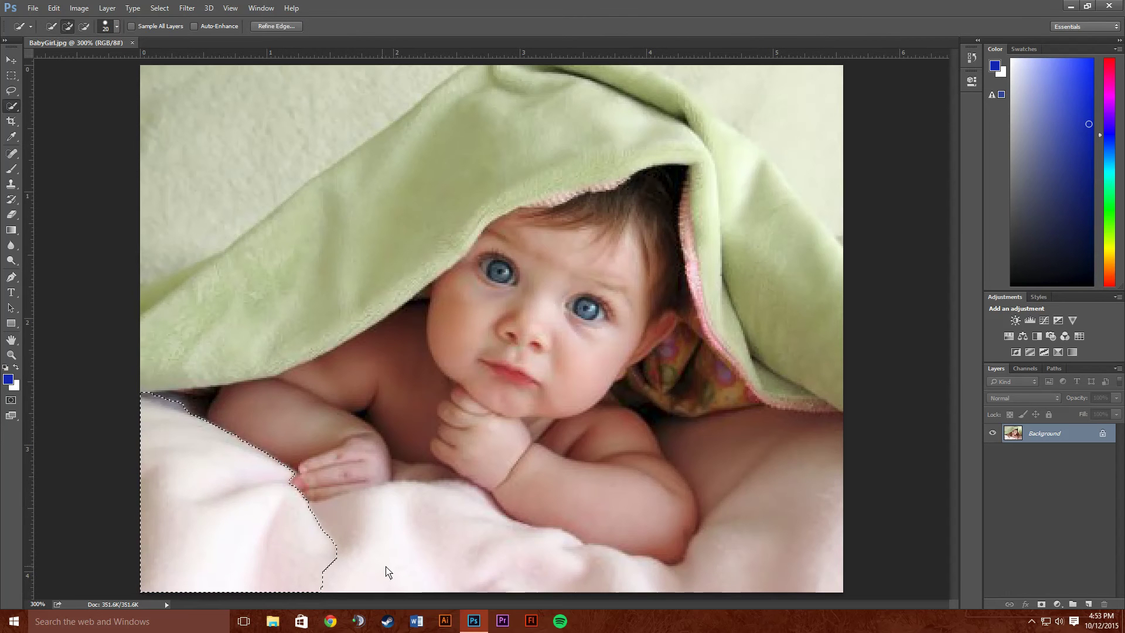
mouse_move(363, 535)
mouse_down()
mouse_move(651, 558)
mouse_move(632, 572)
mouse_move(662, 545)
mouse_up()
drag(768, 244, 760, 198)
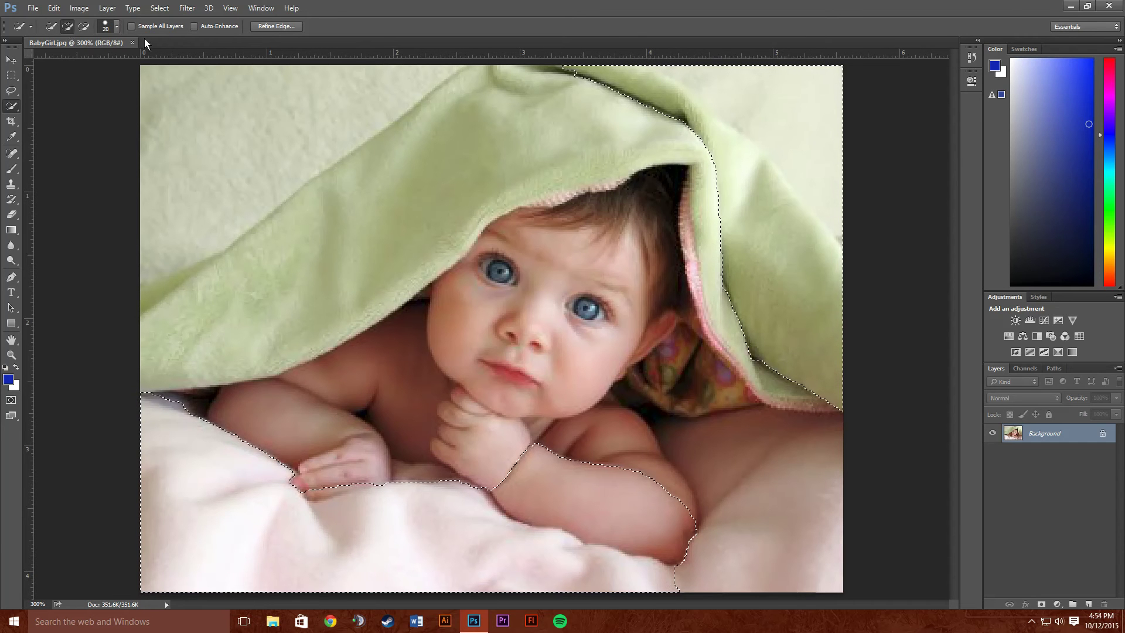
Step: Subtract the green blanket, the wall behind it and the baby's front forearm from the selection
click(87, 24)
mouse_move(568, 88)
mouse_down()
mouse_move(705, 84)
mouse_move(779, 119)
mouse_move(778, 292)
mouse_move(800, 349)
mouse_move(826, 367)
mouse_move(823, 267)
mouse_move(829, 297)
mouse_up()
drag(753, 256, 734, 241)
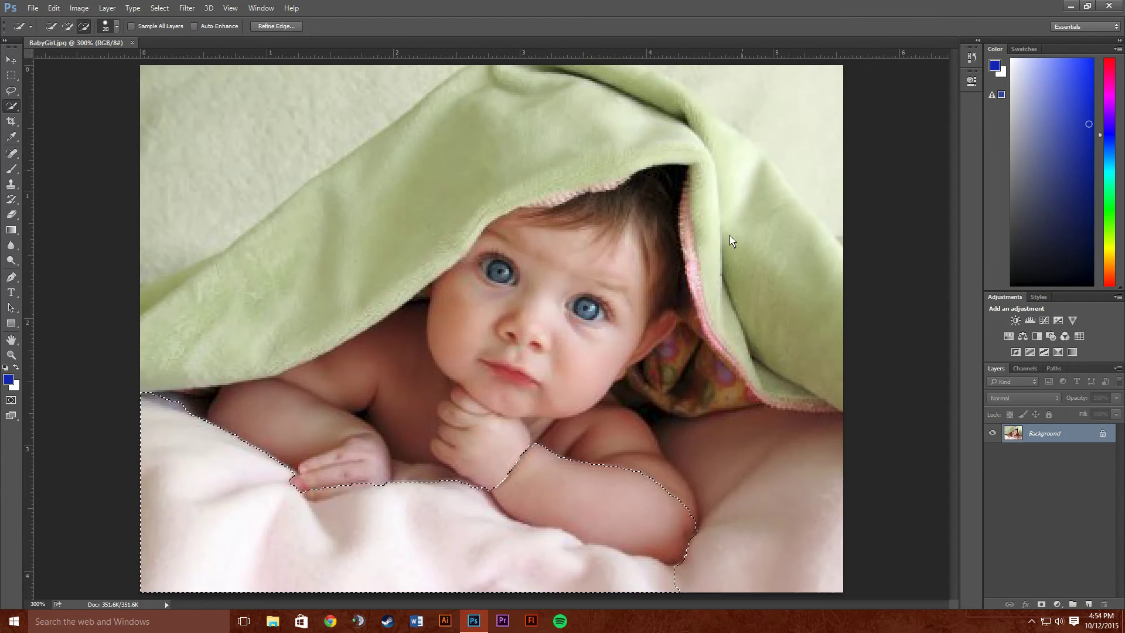
mouse_move(514, 473)
mouse_down()
mouse_move(537, 459)
mouse_move(633, 479)
mouse_move(677, 505)
mouse_move(682, 526)
mouse_move(596, 522)
mouse_move(680, 545)
mouse_move(578, 518)
mouse_up()
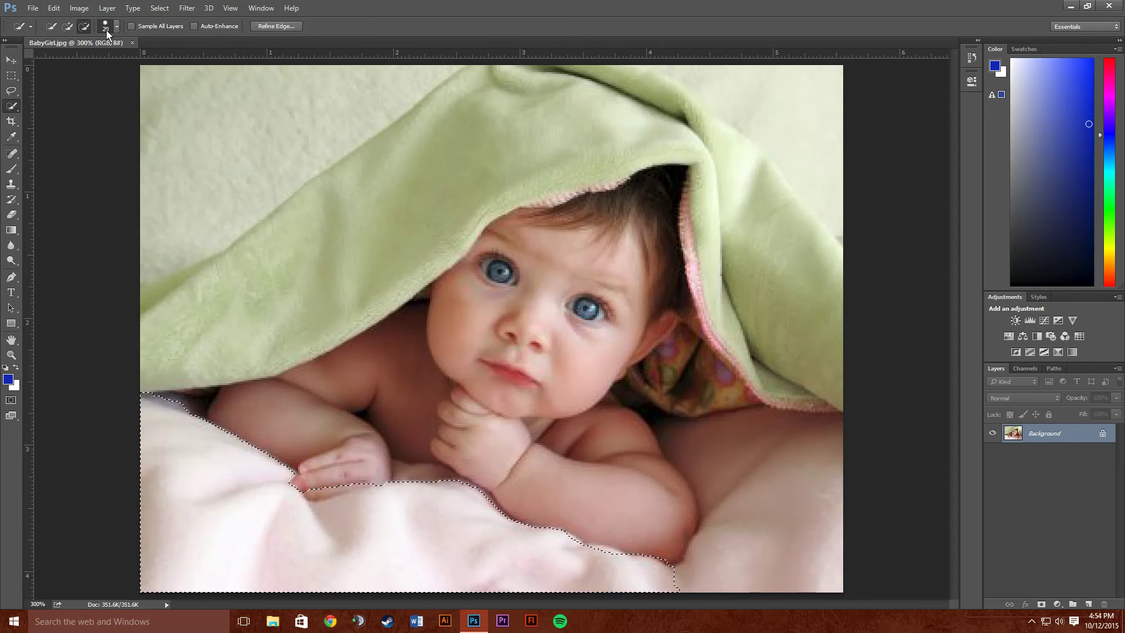
Step: Add the remaining pink bedding right of the baby's arm to the selection
click(68, 27)
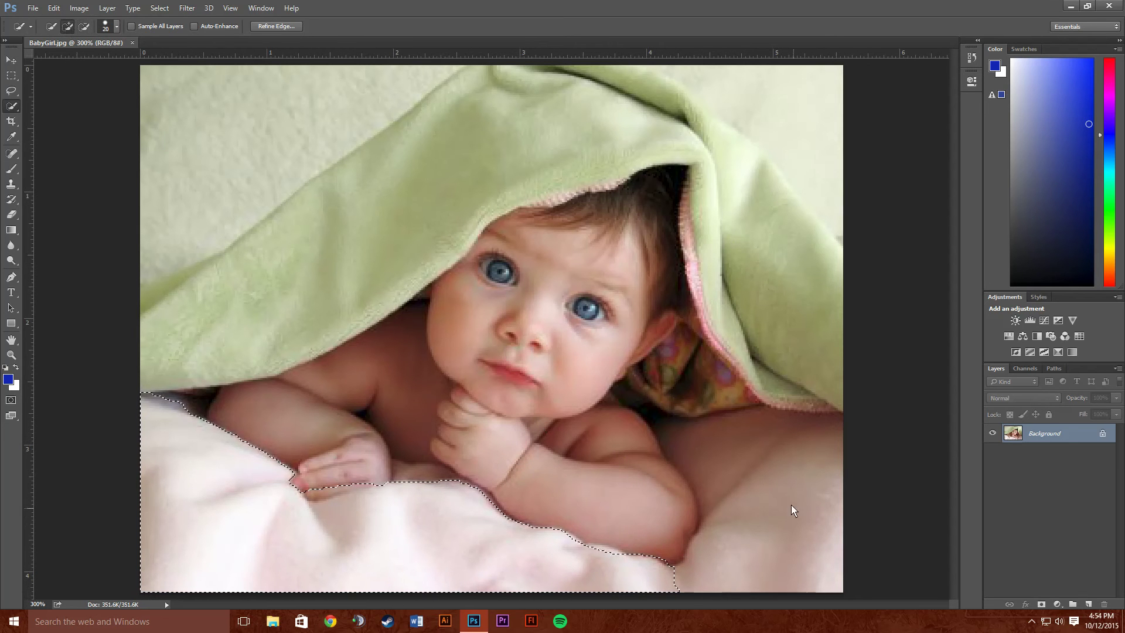
drag(733, 449, 768, 470)
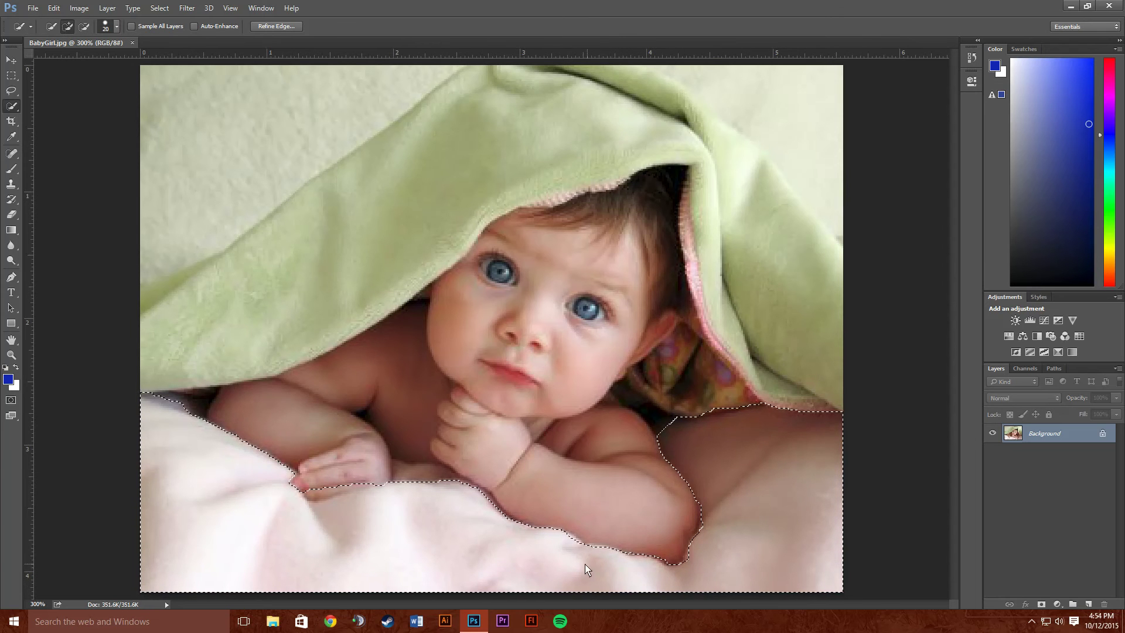
click(422, 492)
Step: Subtract the baby's resting hand and the skin between the two hands from the selection
click(85, 30)
drag(417, 459, 369, 443)
drag(434, 459, 409, 461)
drag(329, 471, 354, 479)
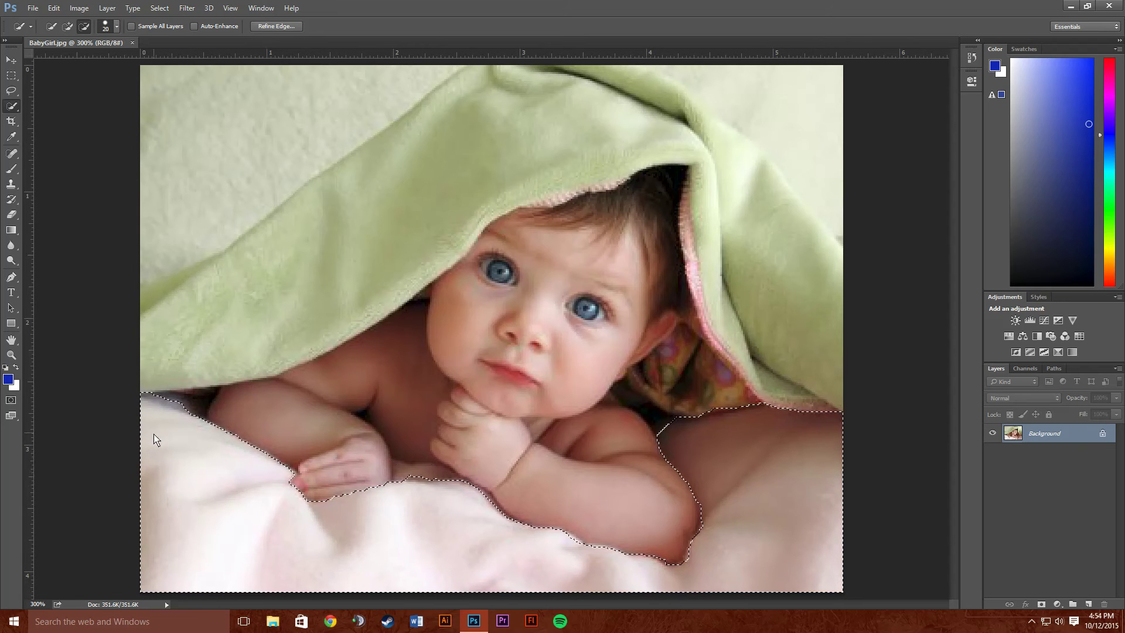
Step: Add the shadowed corner beside the baby's elbow and, with an 8 px brush, the strip between the hands to the selection
click(68, 26)
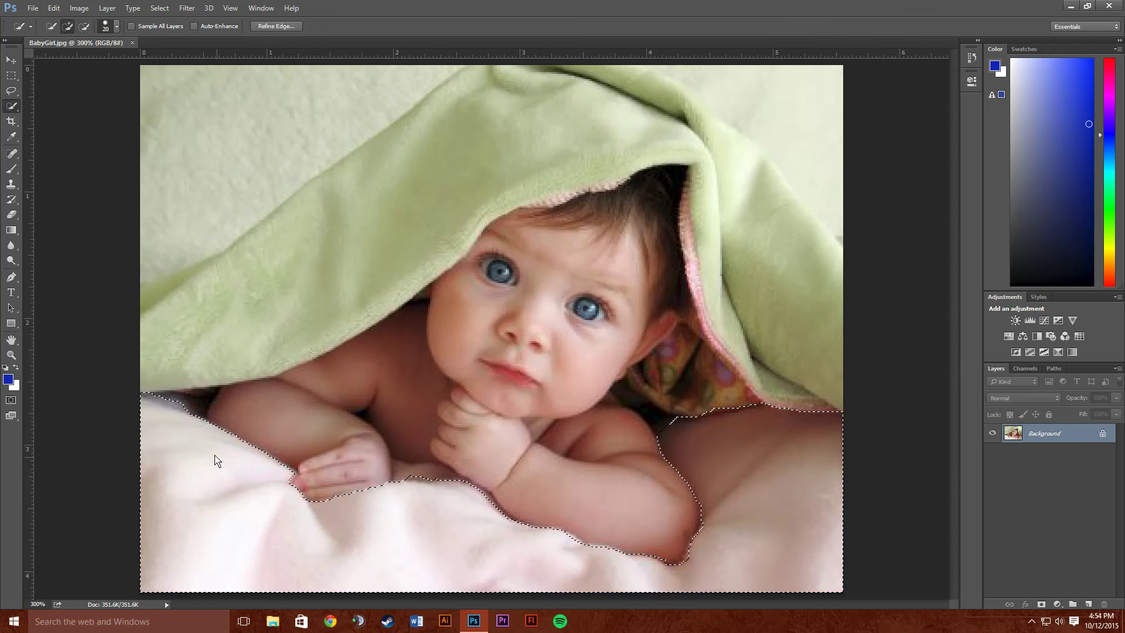
mouse_move(181, 420)
mouse_down()
mouse_move(201, 398)
mouse_move(149, 416)
mouse_up()
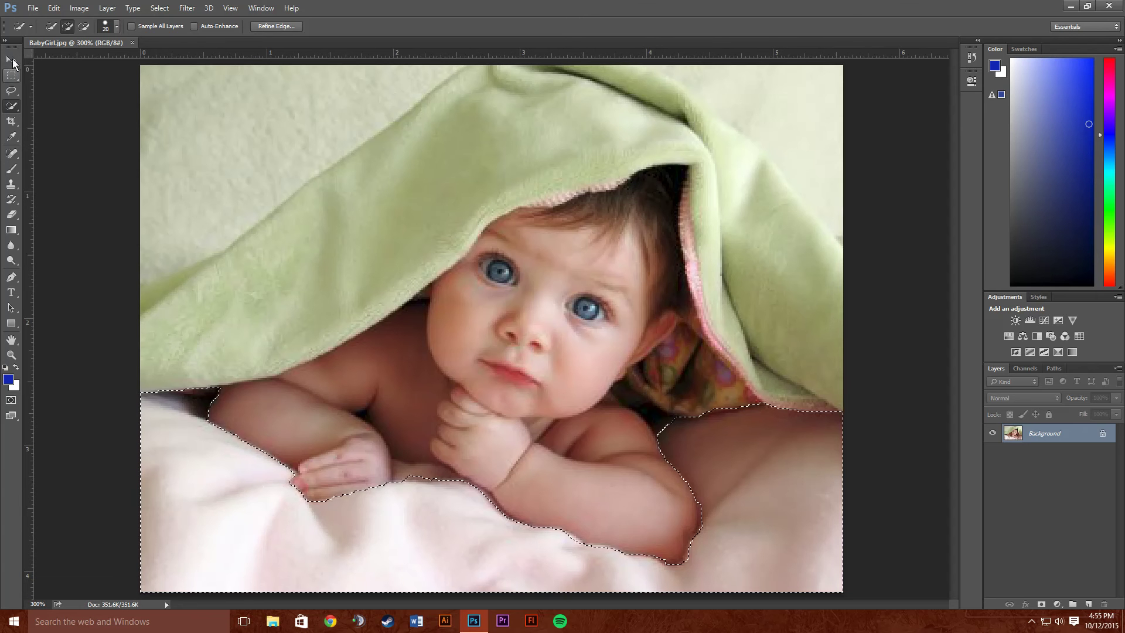
click(118, 27)
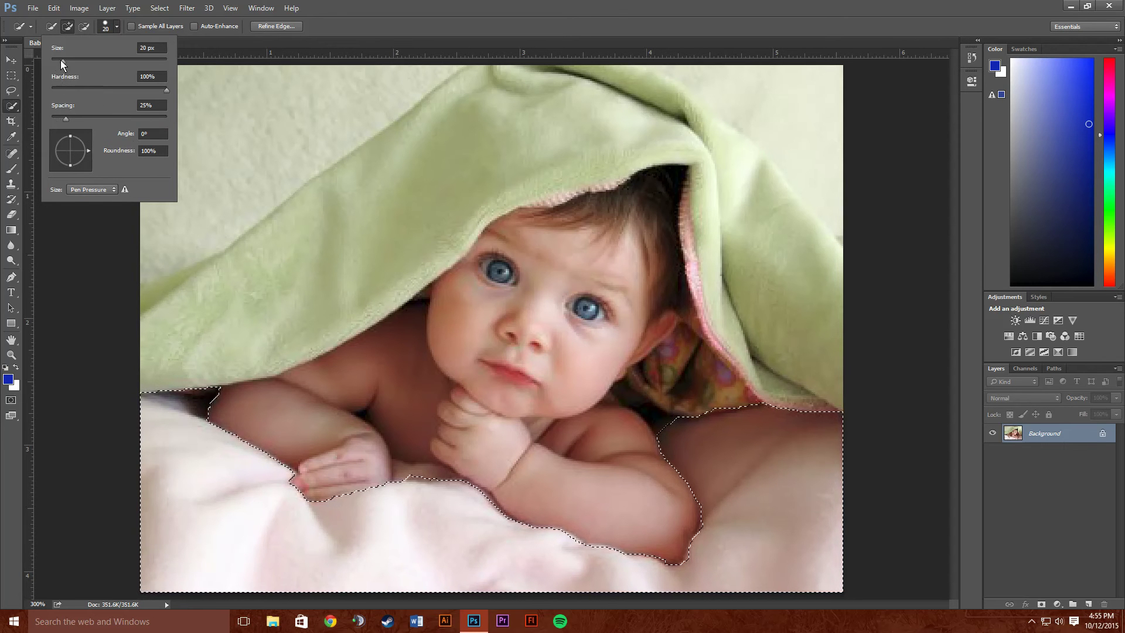
drag(59, 61, 56, 63)
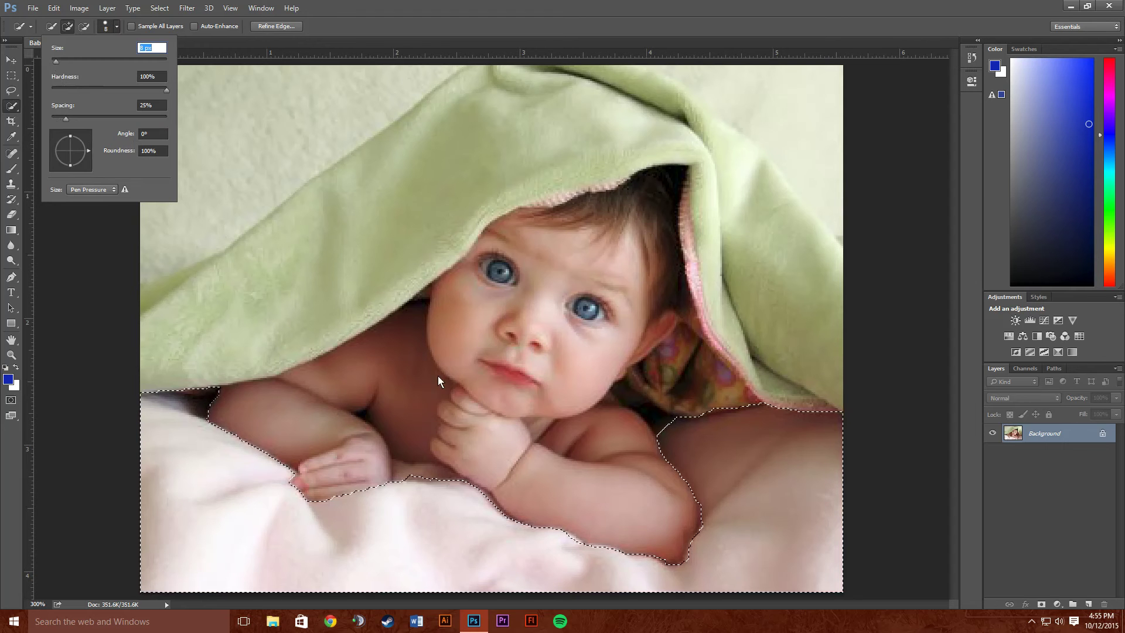
click(425, 485)
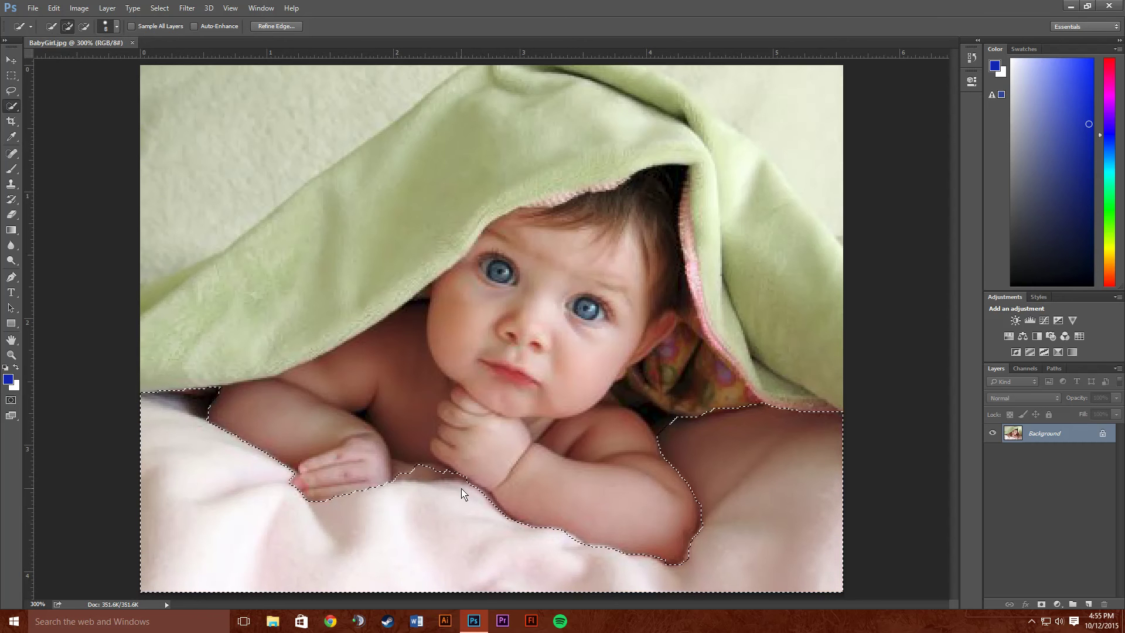
Step: Switch to the Magic Wand tool and set it to add to the existing selection
right_click(11, 106)
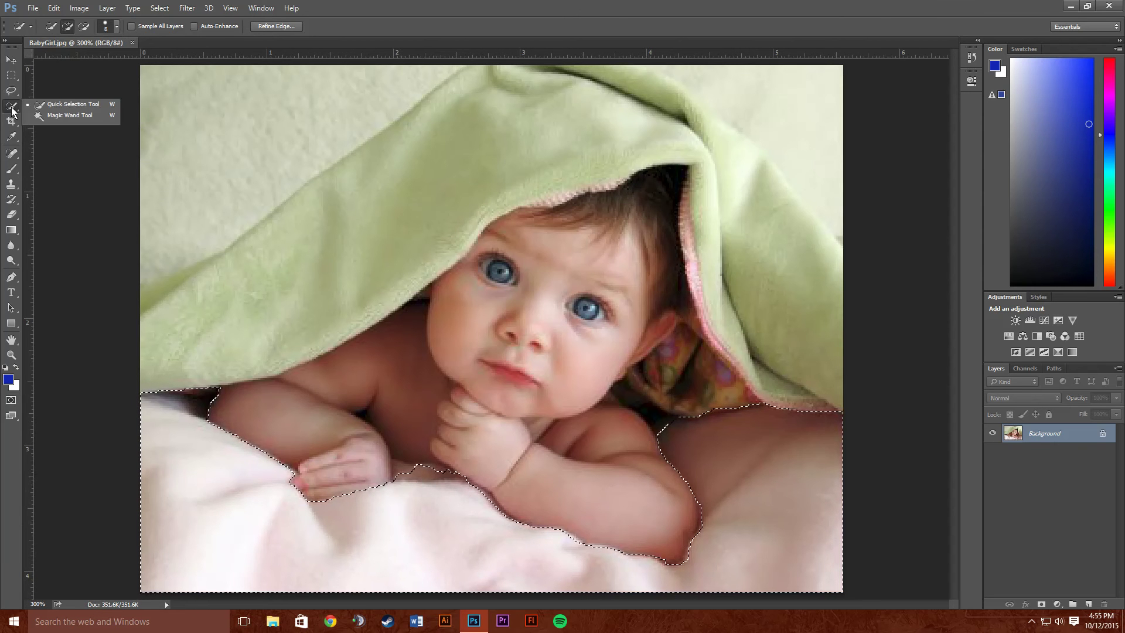
click(66, 116)
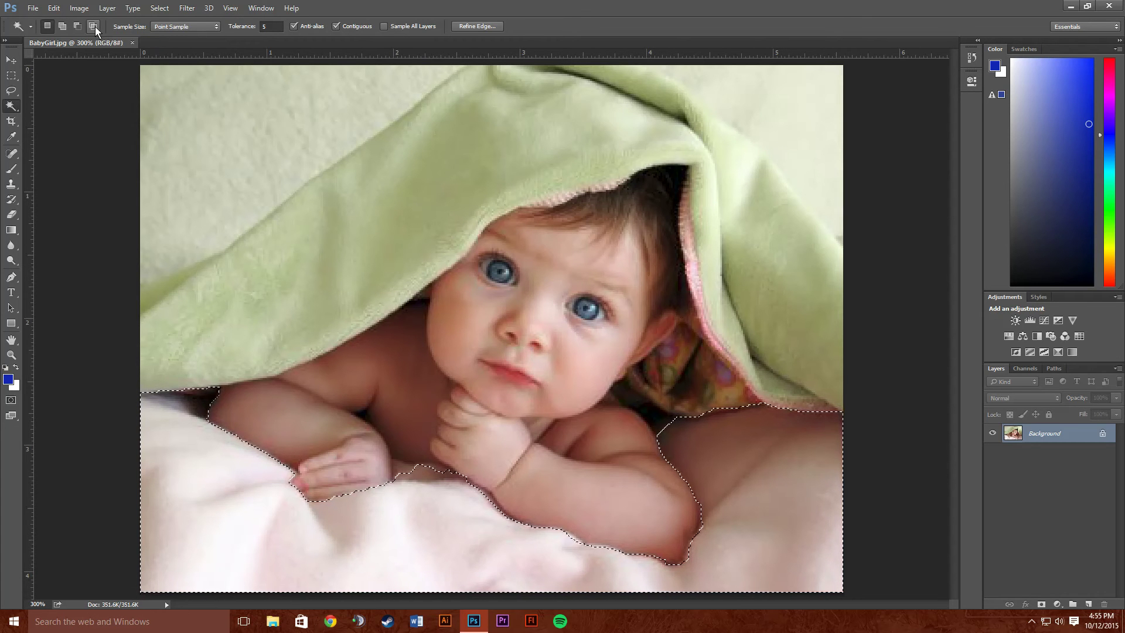
click(64, 27)
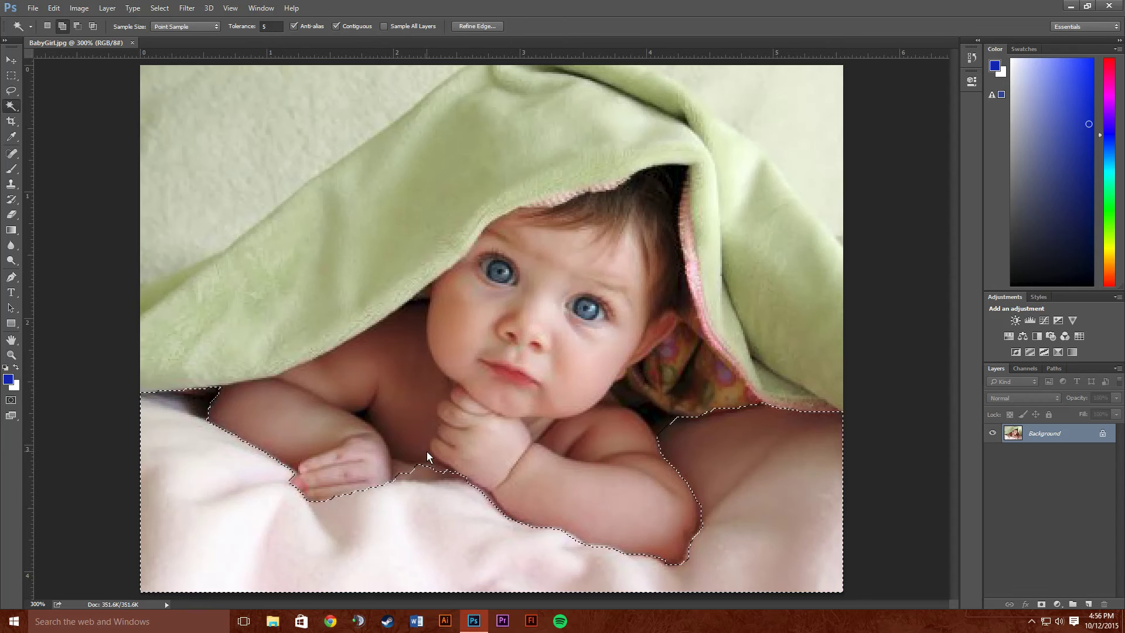
Step: Examine the selection edge closely where the bedding meets the baby's hands and arms
scroll(426, 451, up, 3)
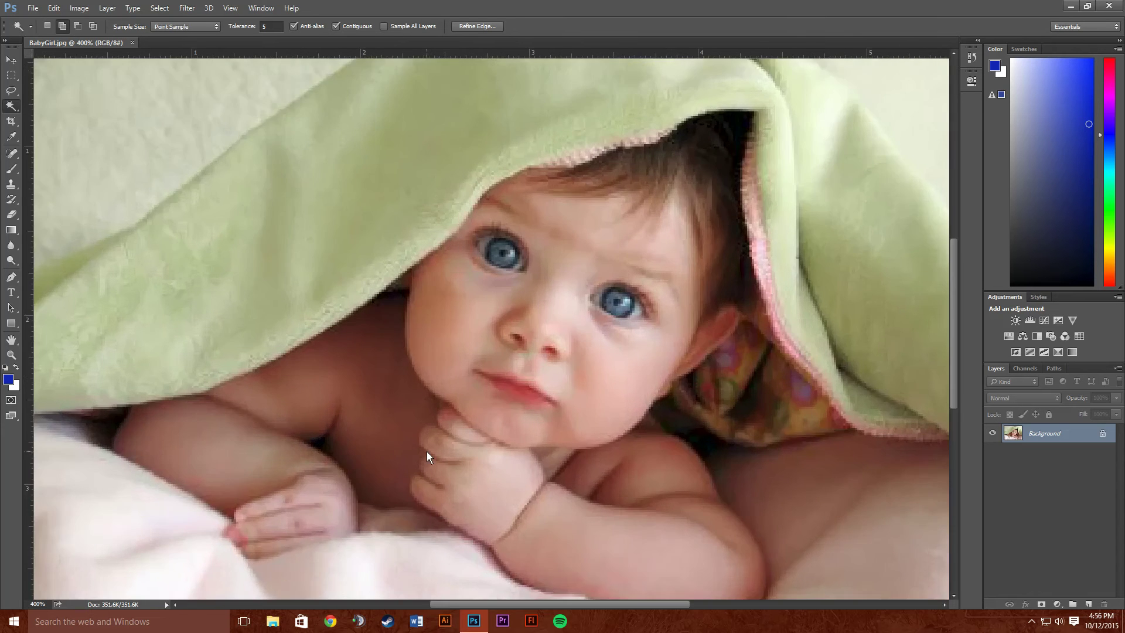
scroll(419, 455, down, 3)
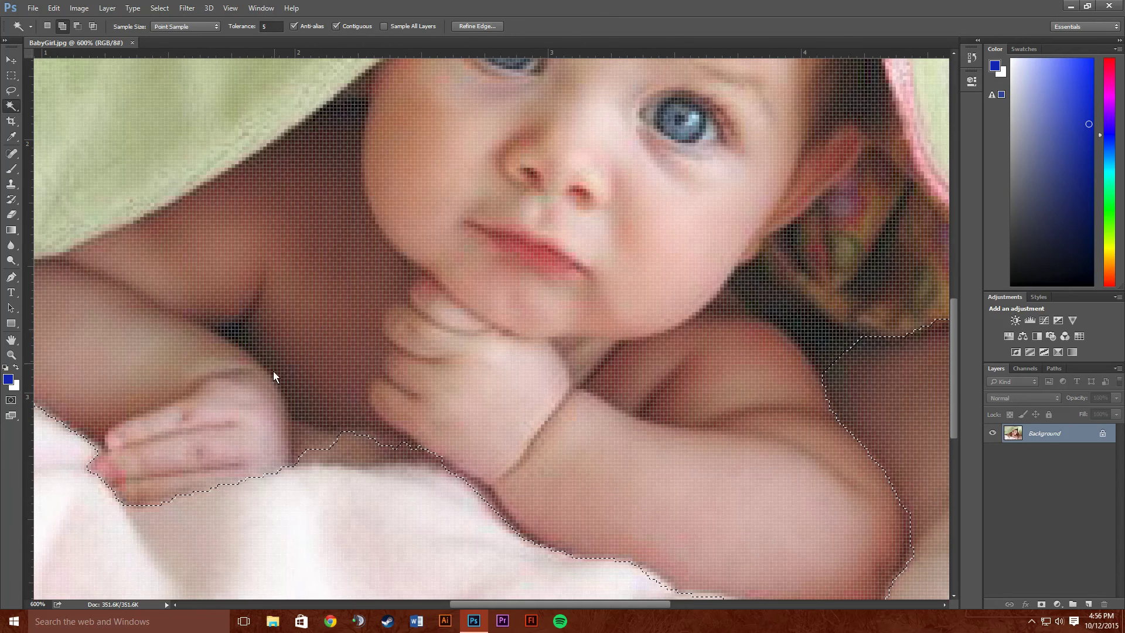
scroll(204, 516, left, 3)
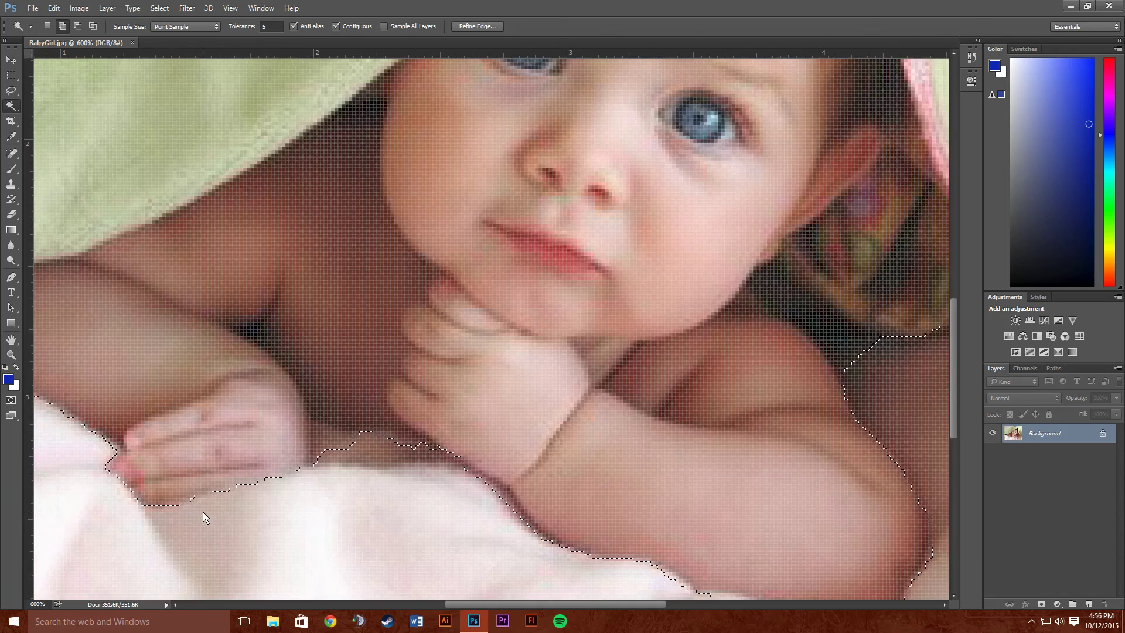
scroll(445, 506, up, 4)
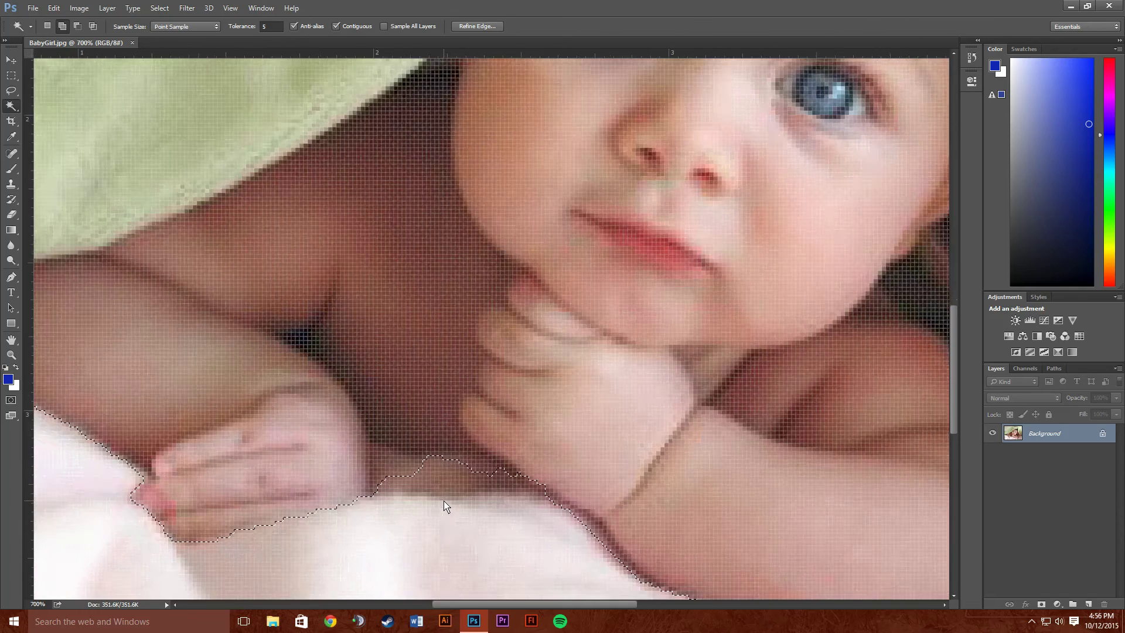
scroll(346, 451, down, 3)
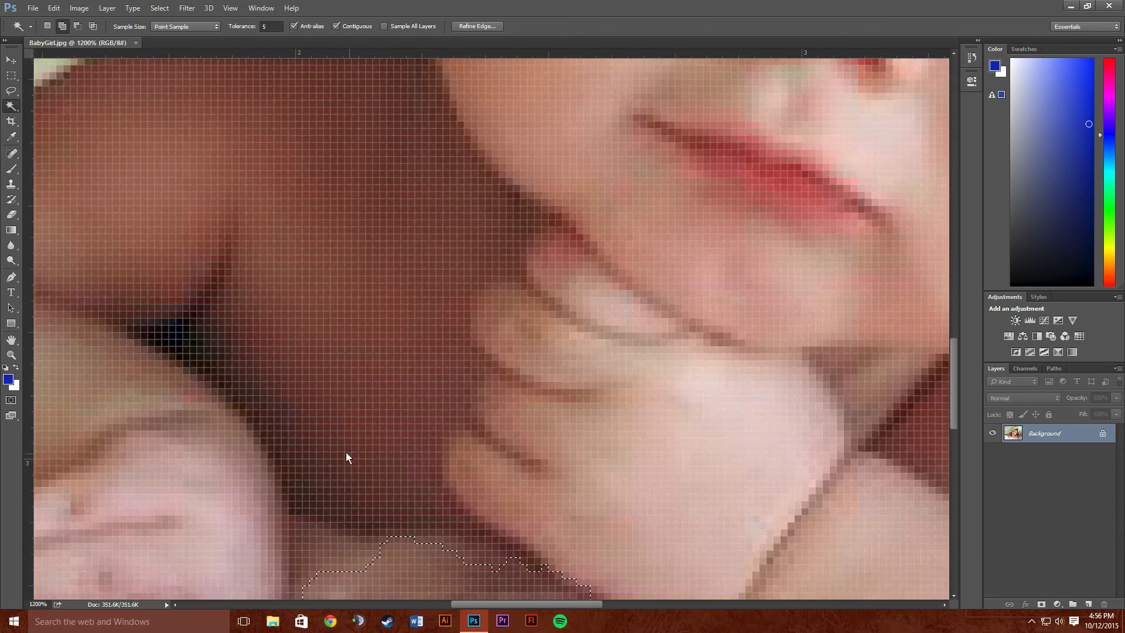
scroll(382, 488, left, 5)
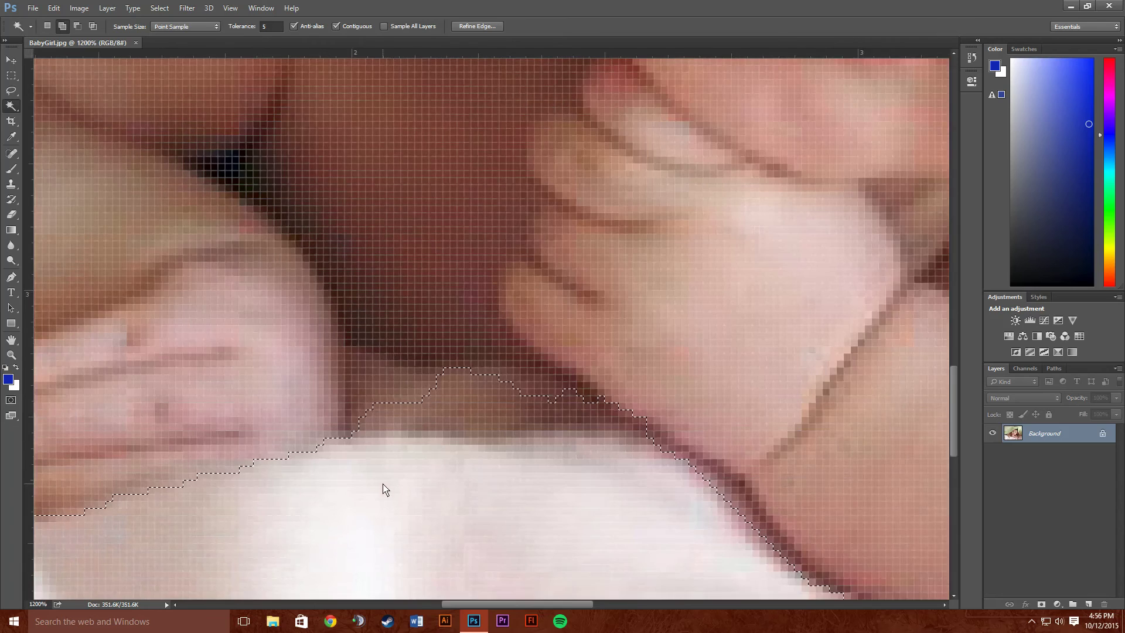
key(ctrl+minus)
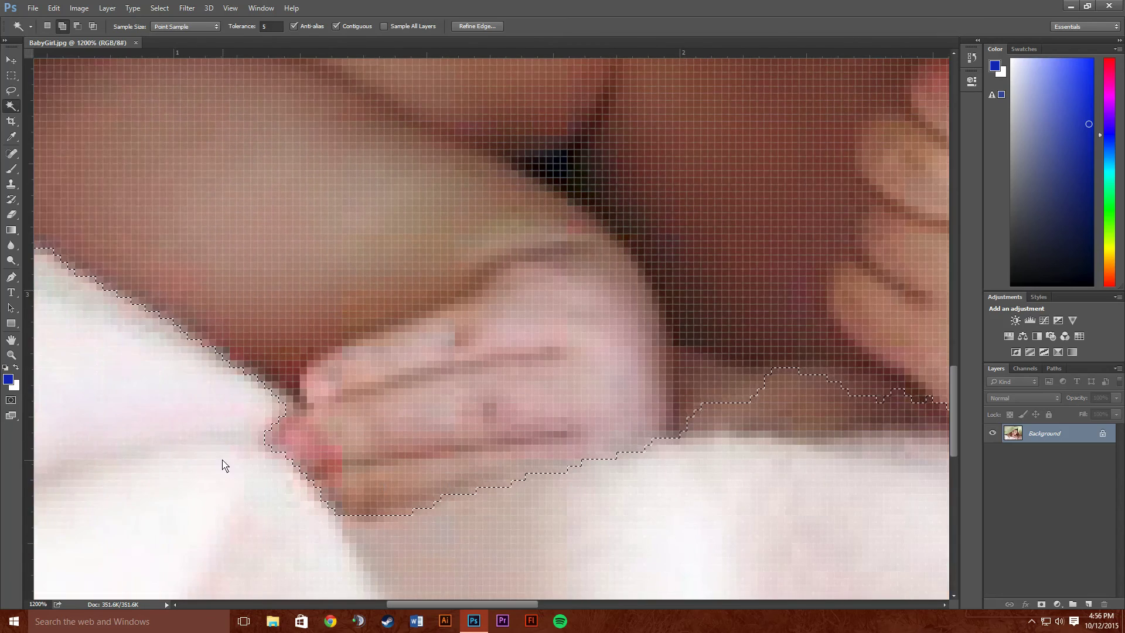
key(ctrl+minus)
key(ctrl+minus)
key(ctrl+minus)
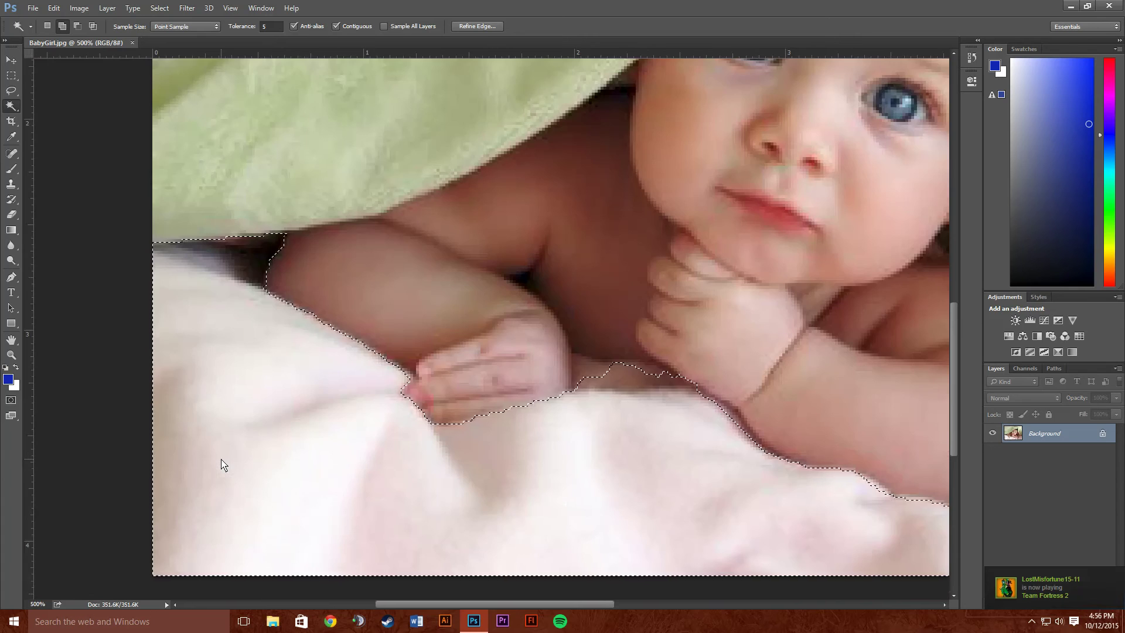
key(ctrl+plus)
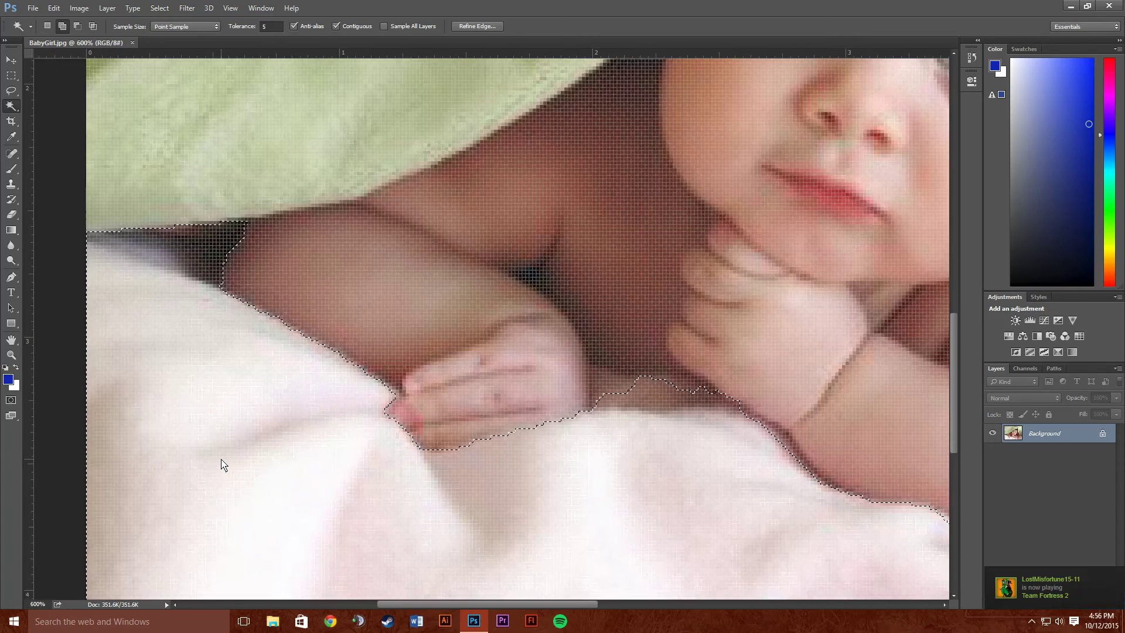
Step: Inspect the individual pixels around the baby's resting arm and hand at up to 3200% magnification, and return to 500%
key(ctrl+plus)
key(ctrl+plus)
key(ctrl+plus)
key(ctrl+plus)
key(ctrl+plus)
key(ctrl+plus)
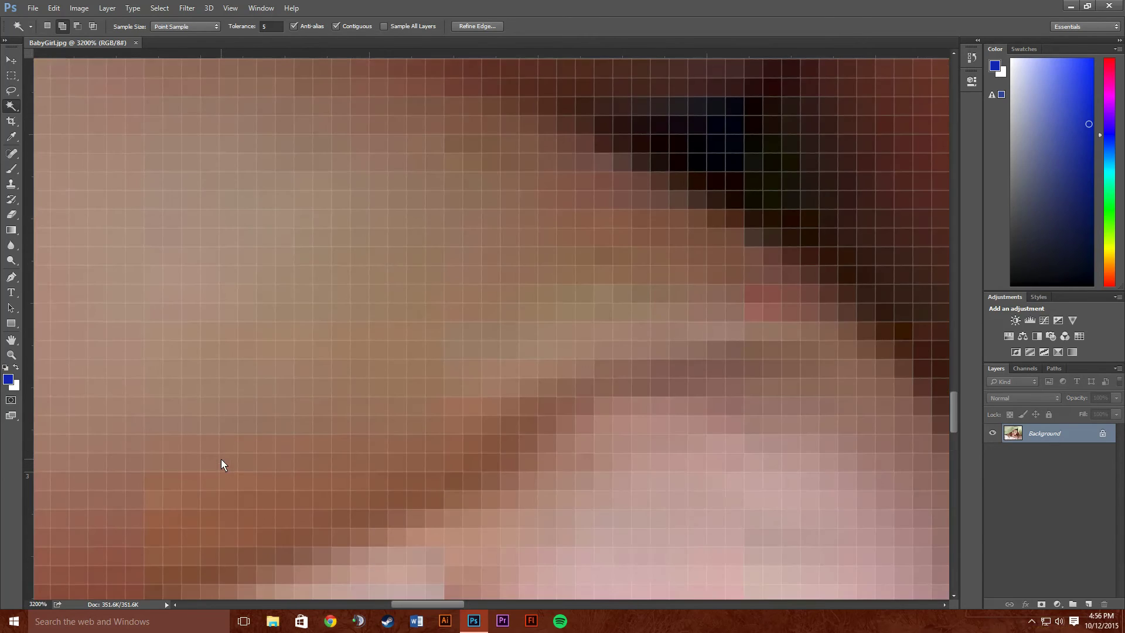
key(ctrl+minus)
key(ctrl+minus)
key(ctrl+minus)
key(ctrl+minus)
key(ctrl+minus)
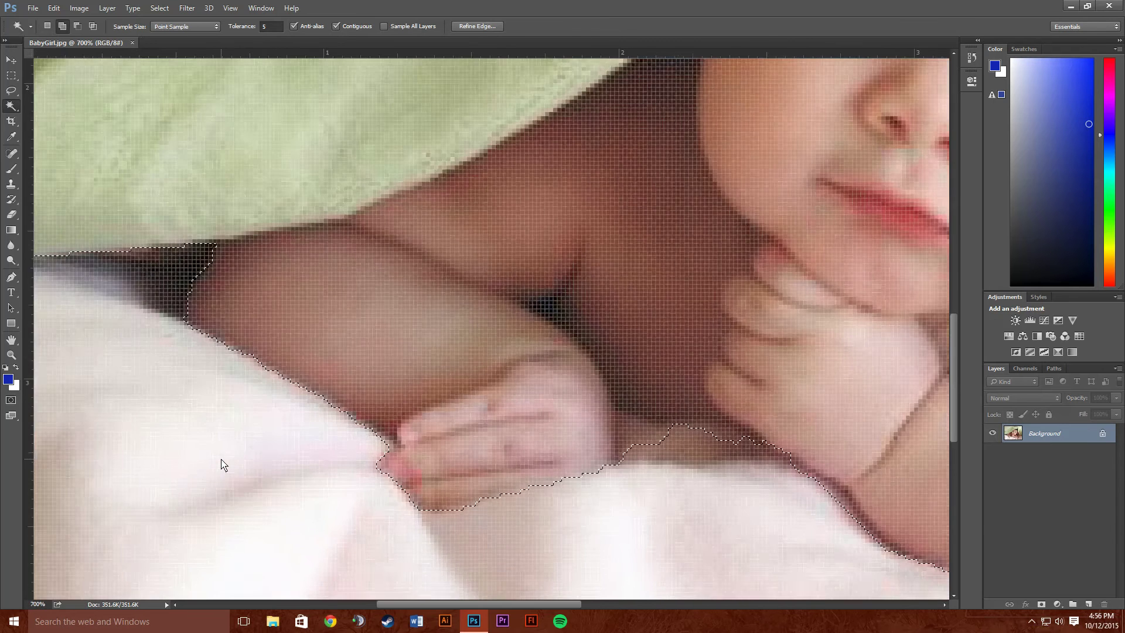
key(ctrl+minus)
key(ctrl+minus)
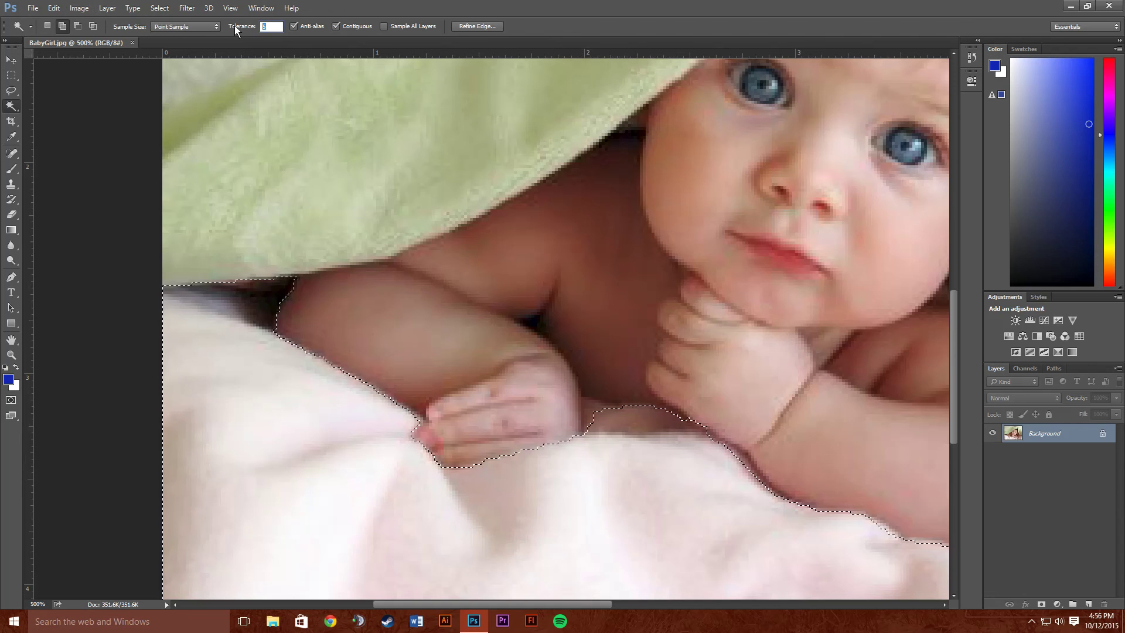
Step: Try to add the shadowed strip between the baby's hands with a Magic Wand tolerance of 30, and undo it
text(30)
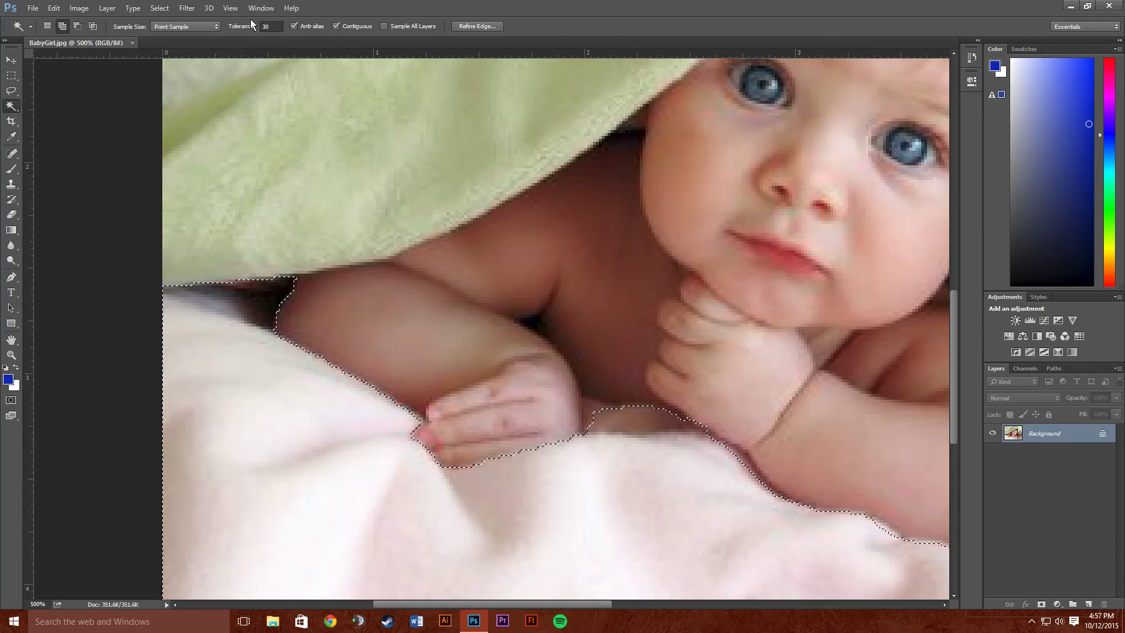
key(Return)
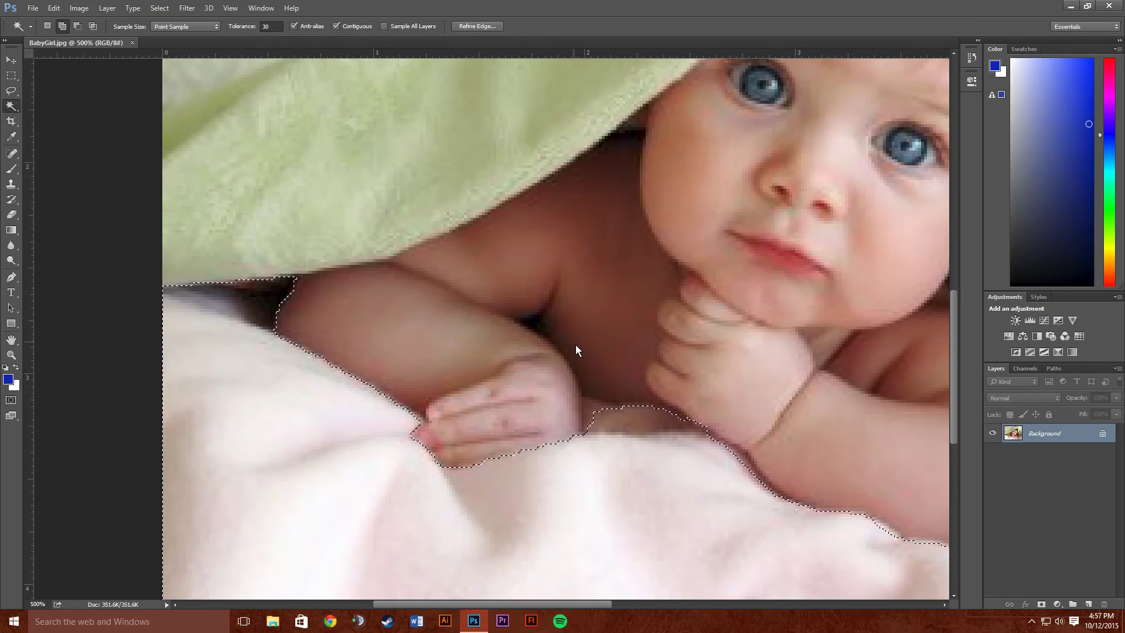
click(594, 411)
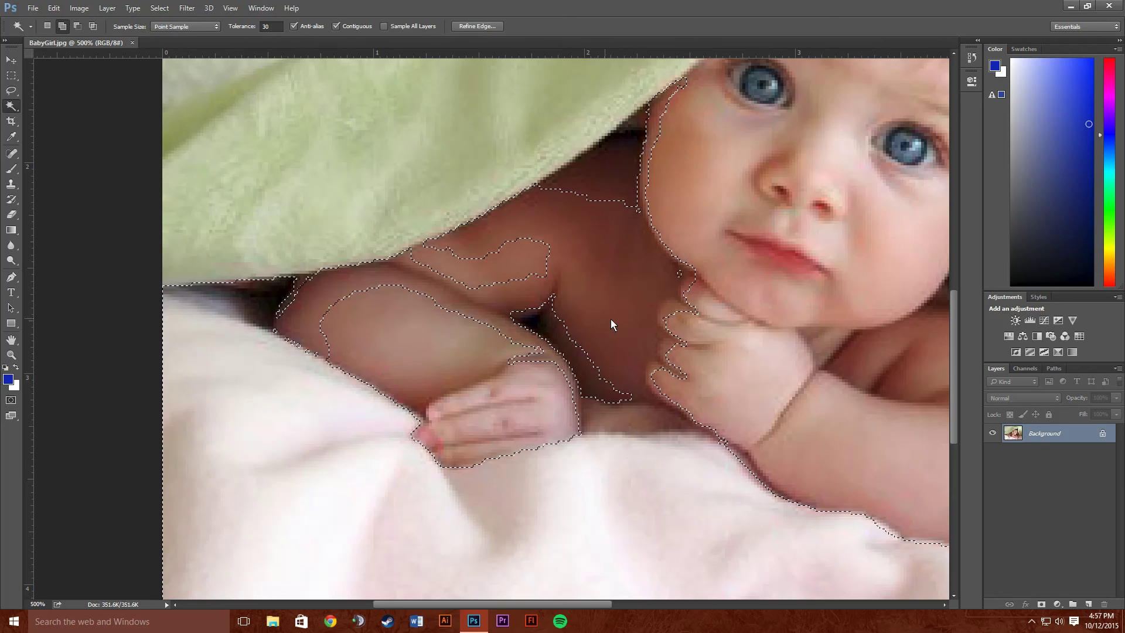
click(57, 8)
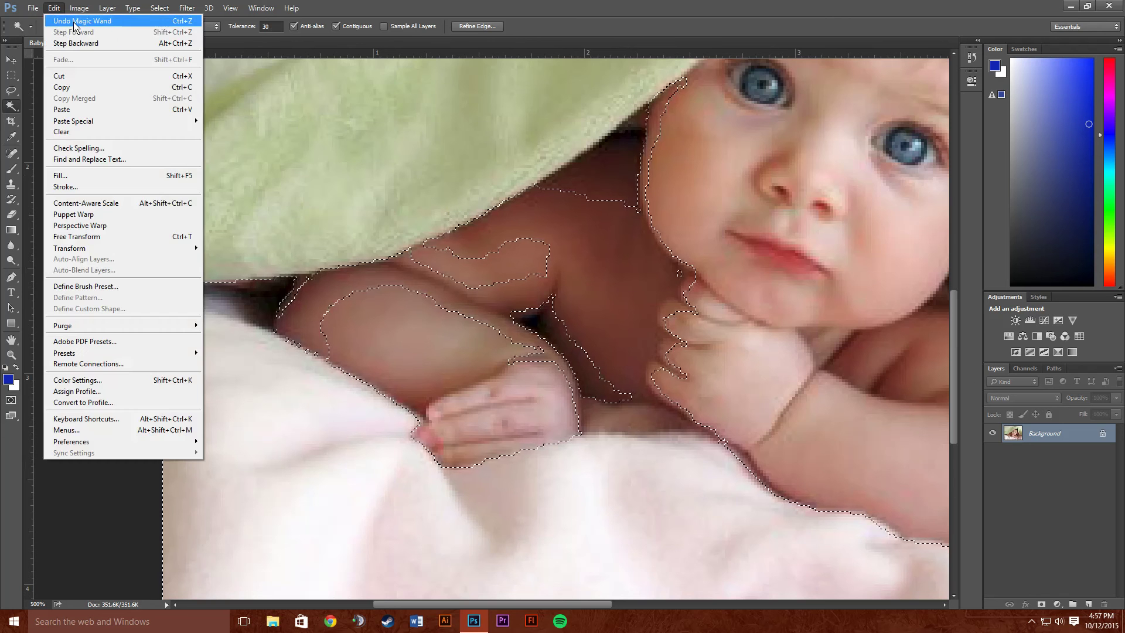
click(82, 21)
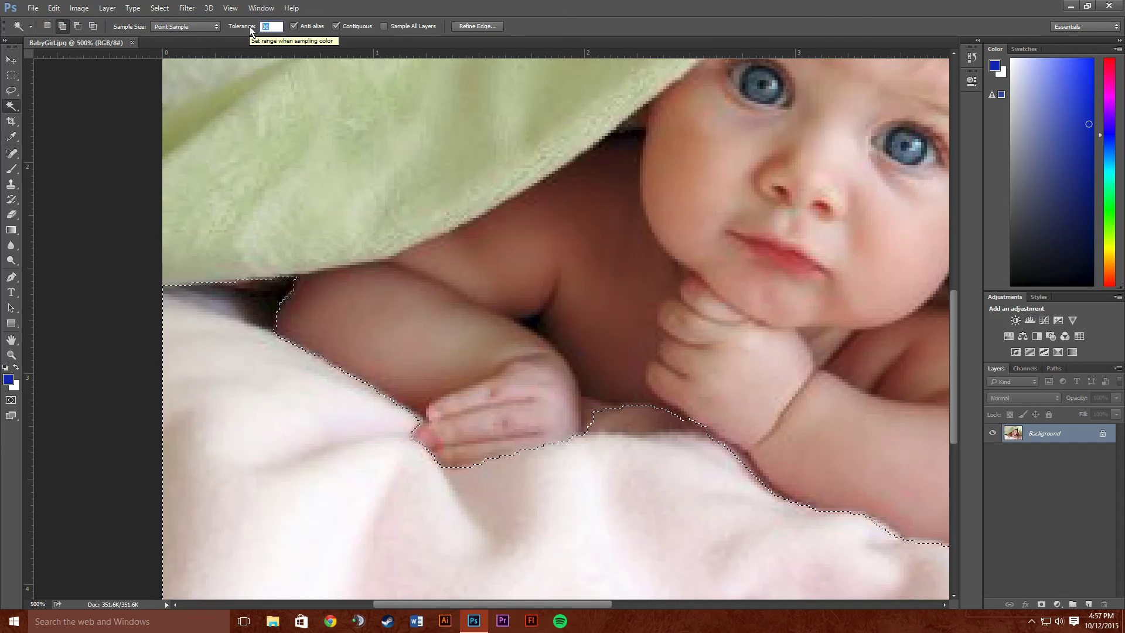
Step: Refine the selection along the shadowed strip between the baby's hands with the Magic Wand at tolerance 15 and 5
text(15)
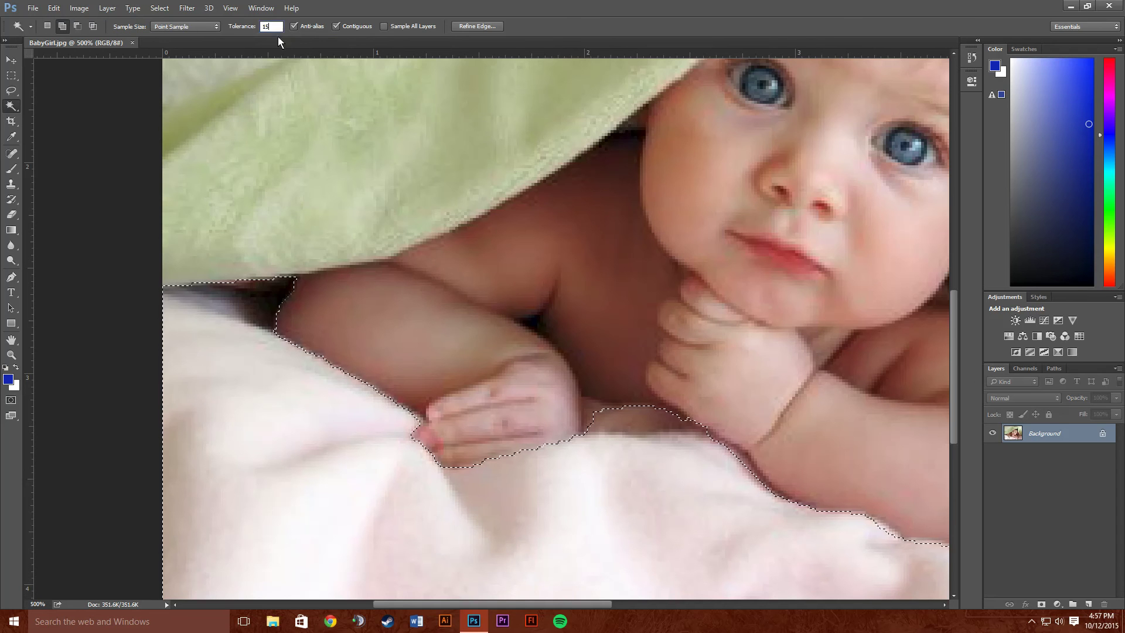
key(Return)
click(588, 409)
click(272, 26)
text(5)
click(588, 410)
click(76, 31)
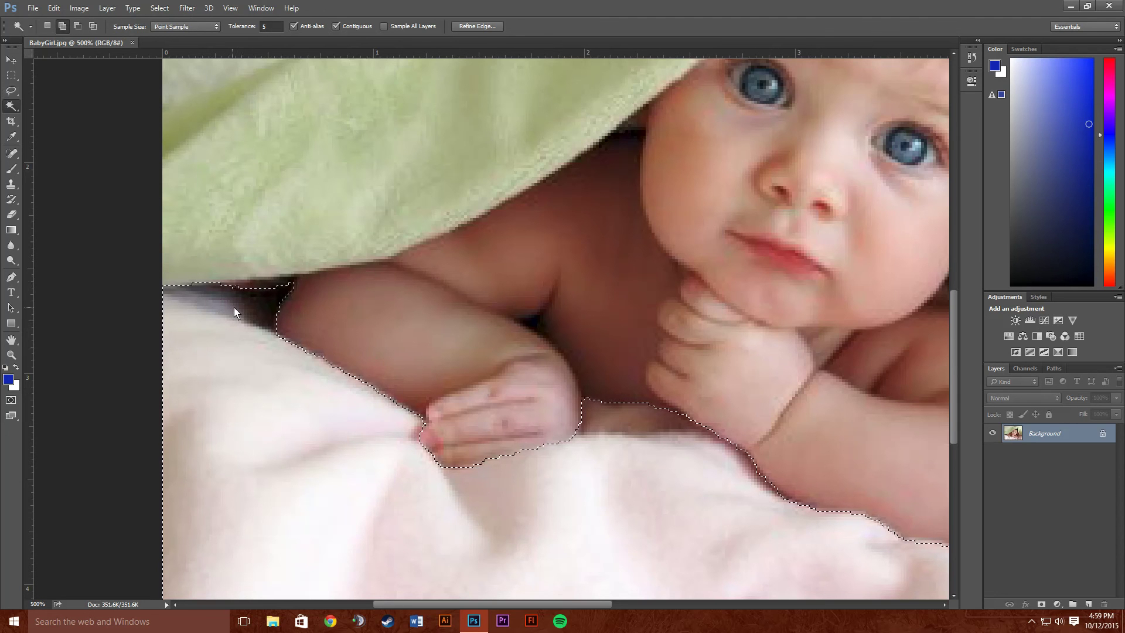
Step: Check the selection boundary along the whole bedding, around both of the baby's arms and out to the photo's edges
scroll(235, 312, right, 1)
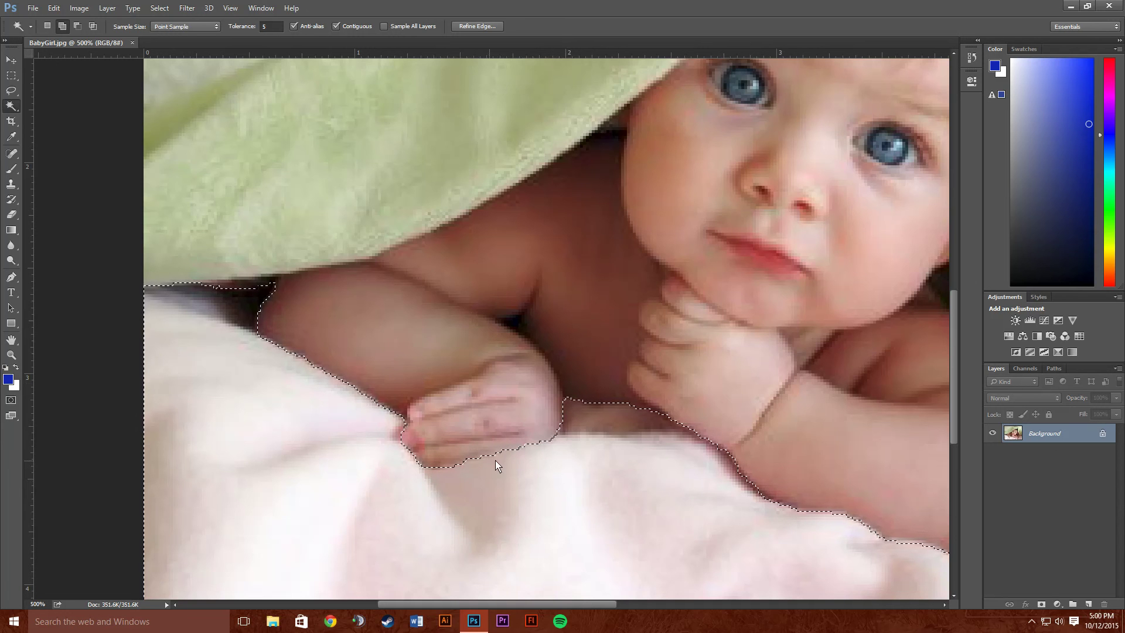
scroll(612, 448, right, 4)
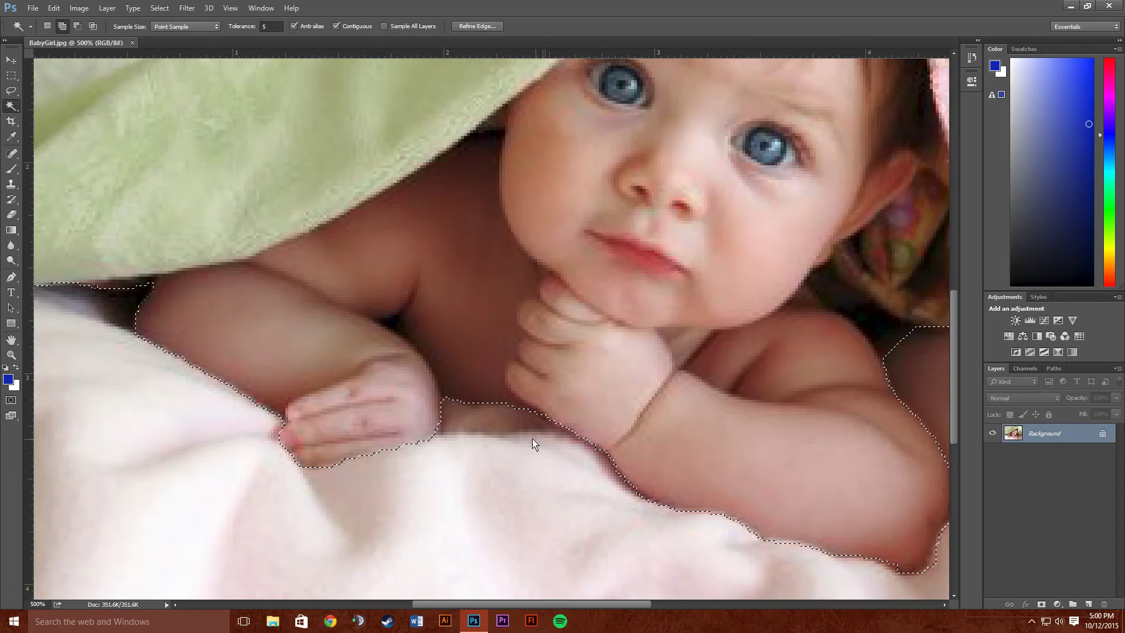
scroll(603, 460, down, 2)
scroll(607, 459, right, 2)
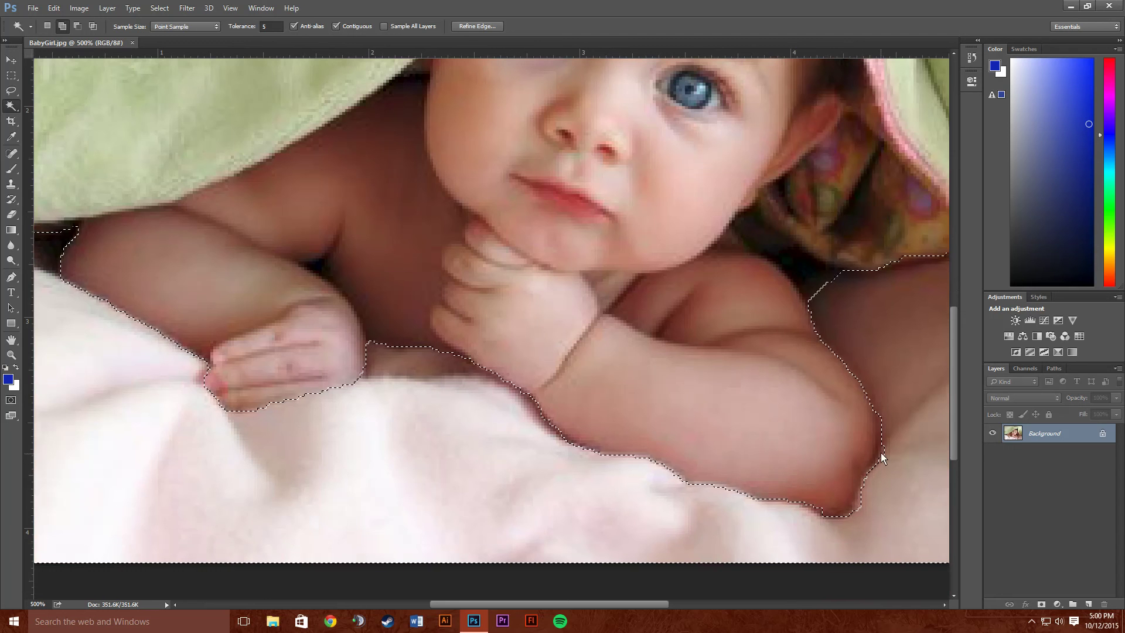
scroll(905, 385, up, 3)
scroll(885, 364, right, 5)
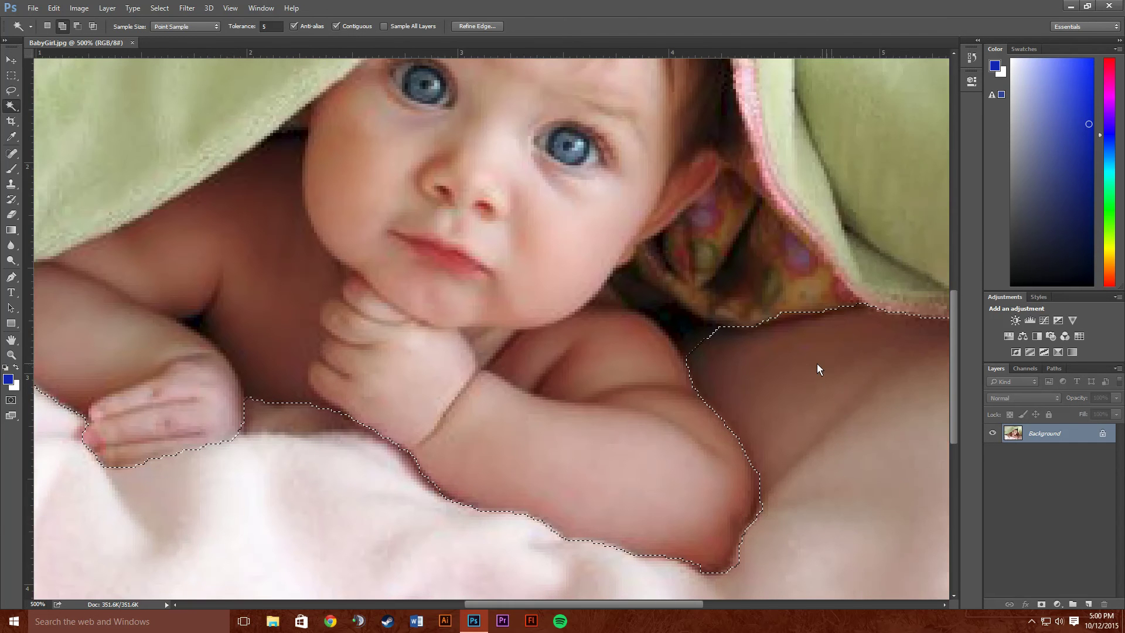
scroll(818, 364, right, 1)
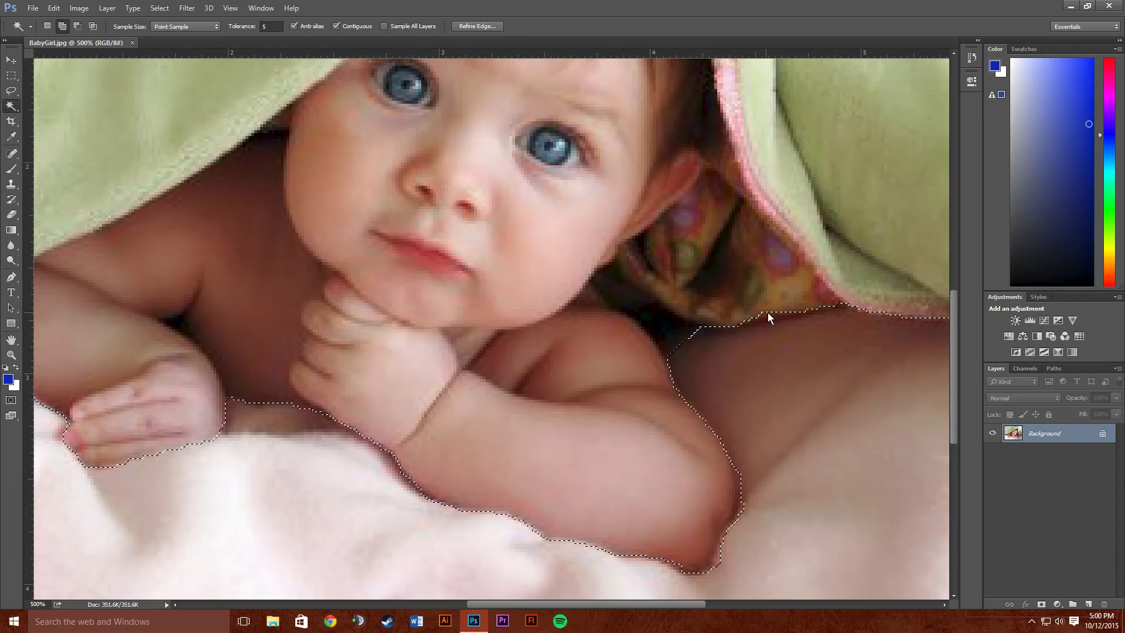
scroll(769, 312, right, 3)
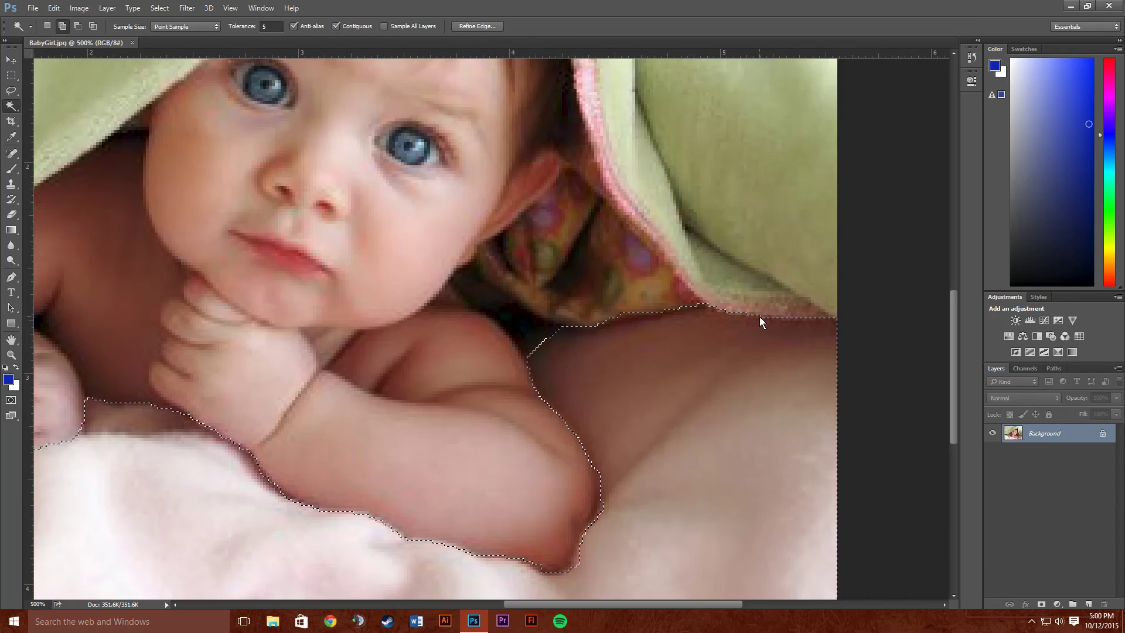
scroll(804, 314, down, 3)
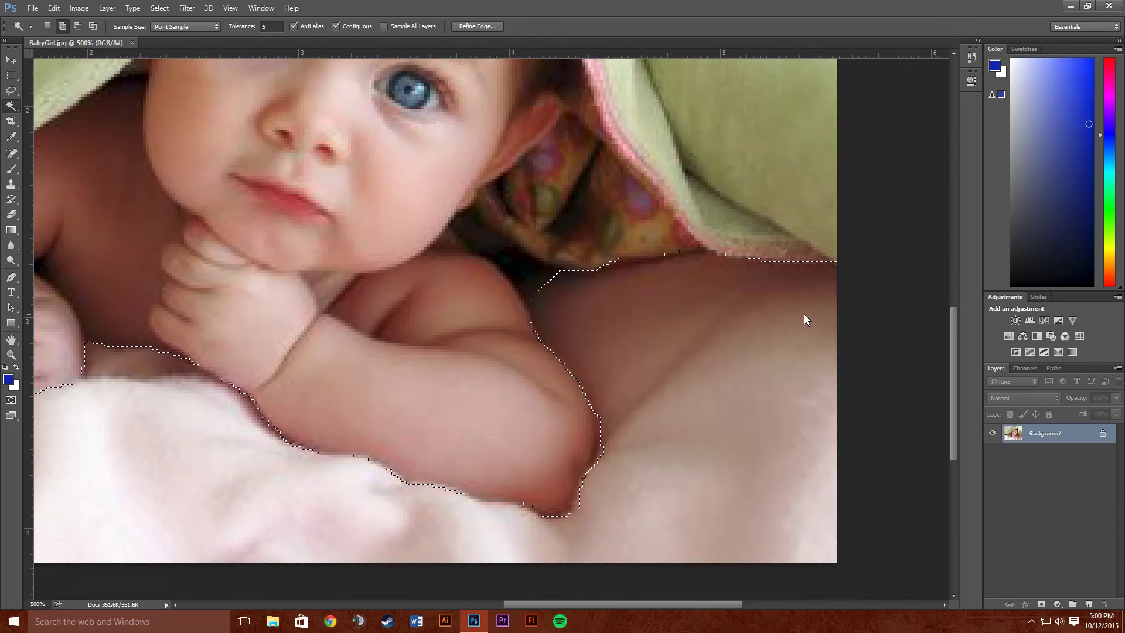
scroll(812, 420, down, 2)
scroll(383, 501, left, 7)
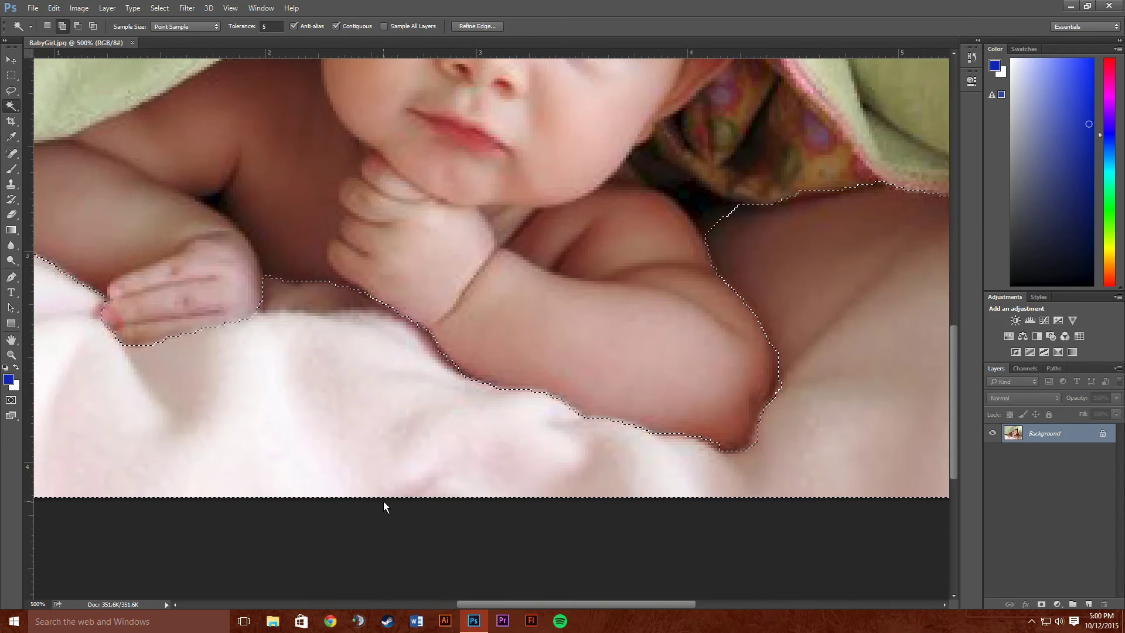
scroll(382, 501, left, 4)
scroll(351, 490, up, 2)
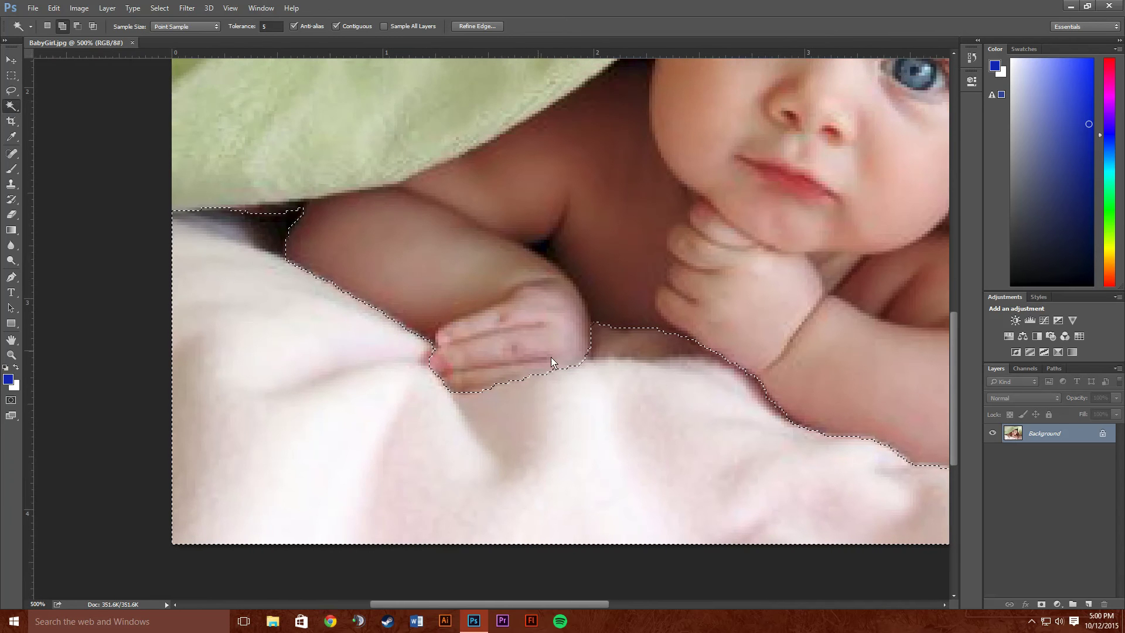
scroll(607, 412, up, 2)
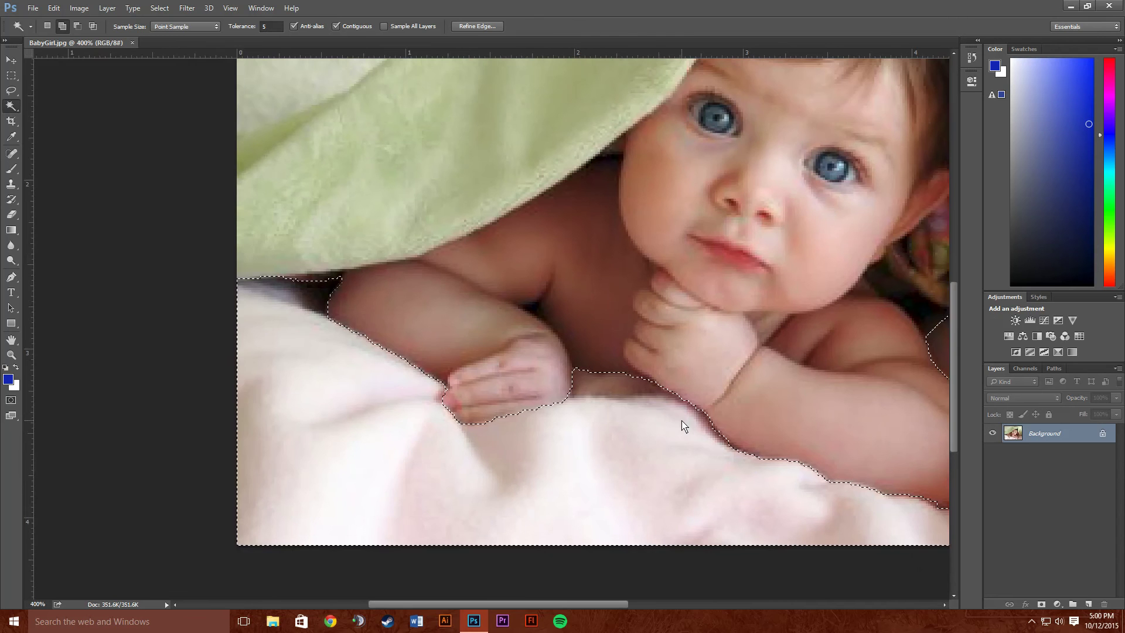
scroll(681, 426, right, 4)
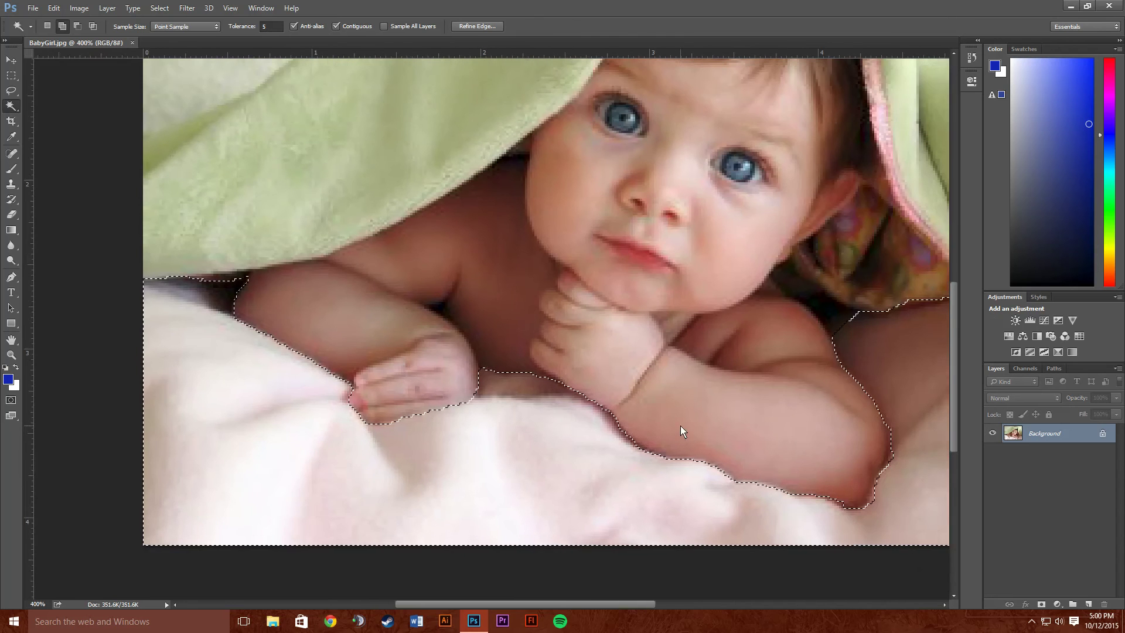
scroll(680, 426, right, 2)
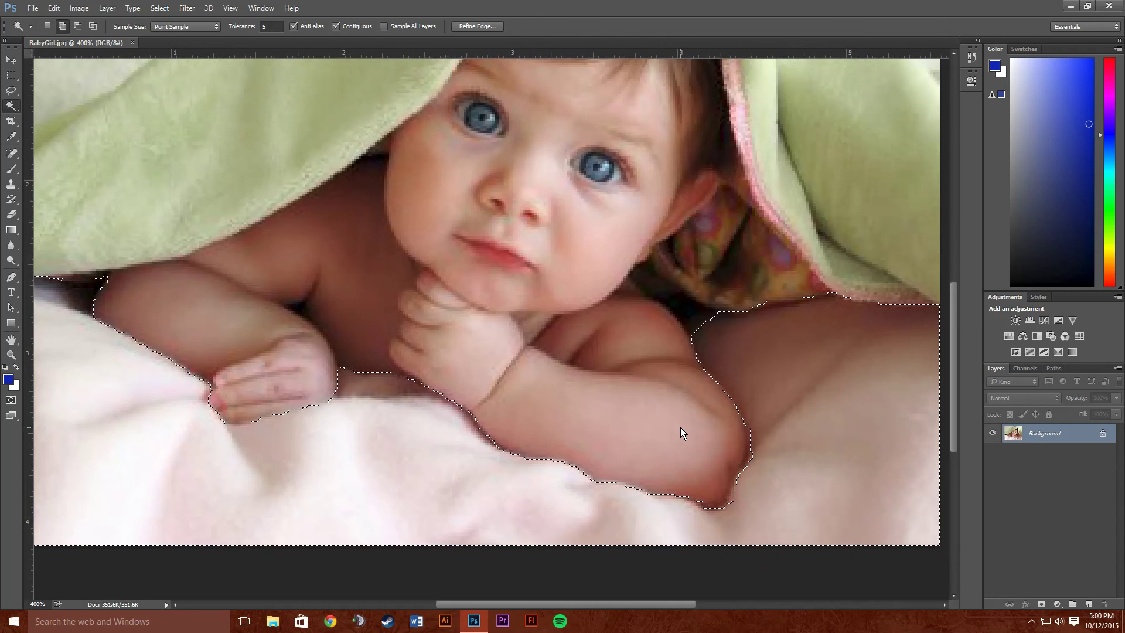
scroll(309, 467, left, 3)
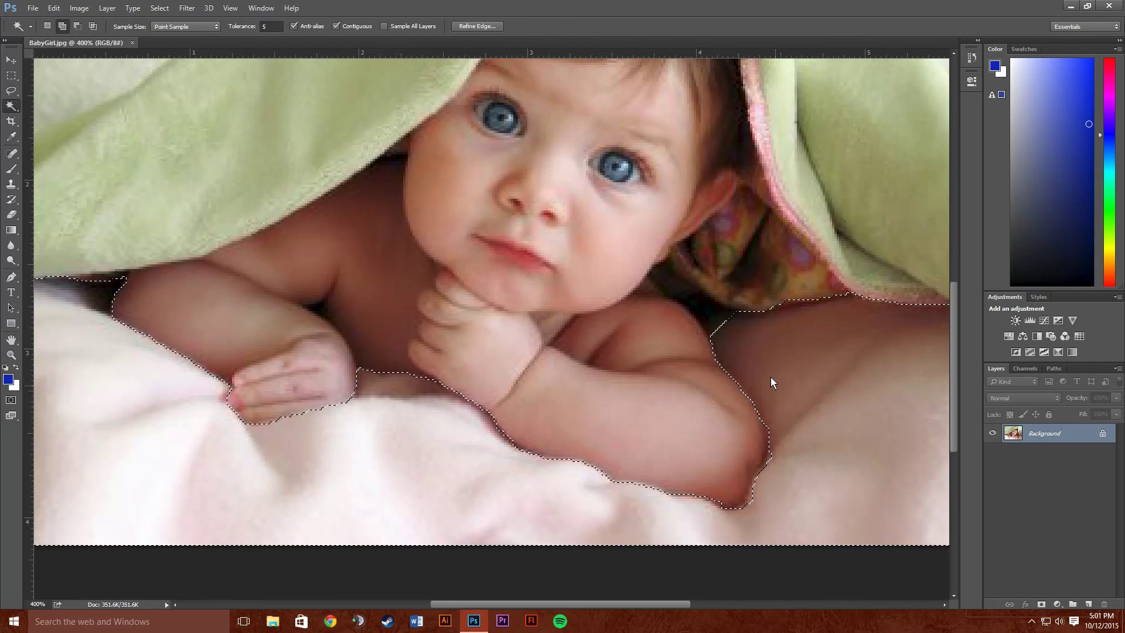
Step: Switch to the Brush tool and set its size to 30 px
click(11, 169)
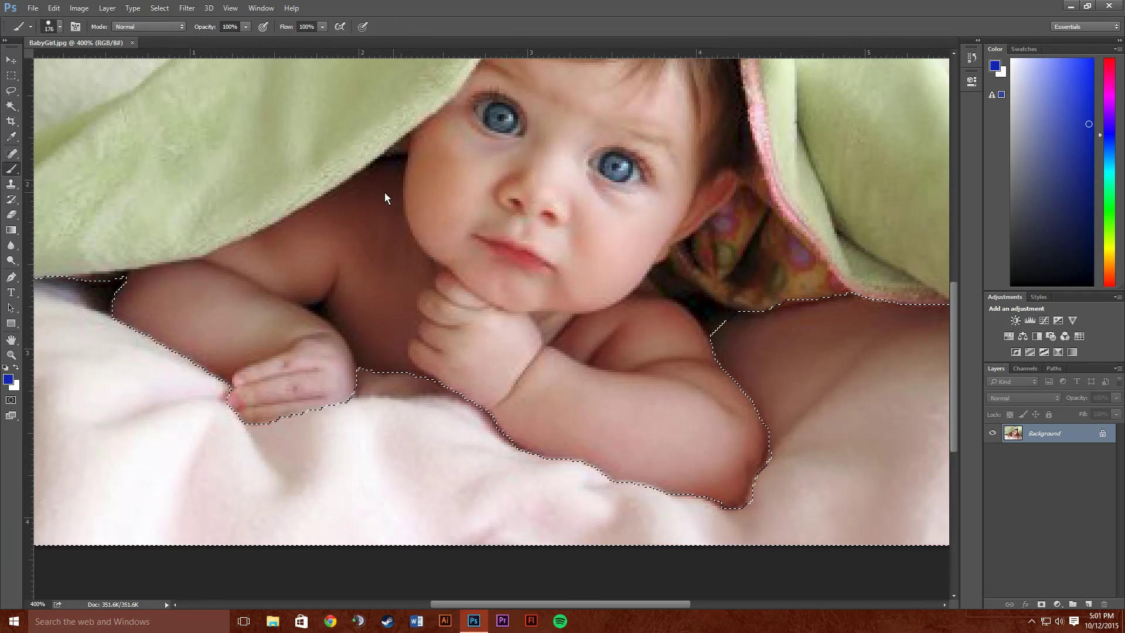
click(60, 25)
click(76, 61)
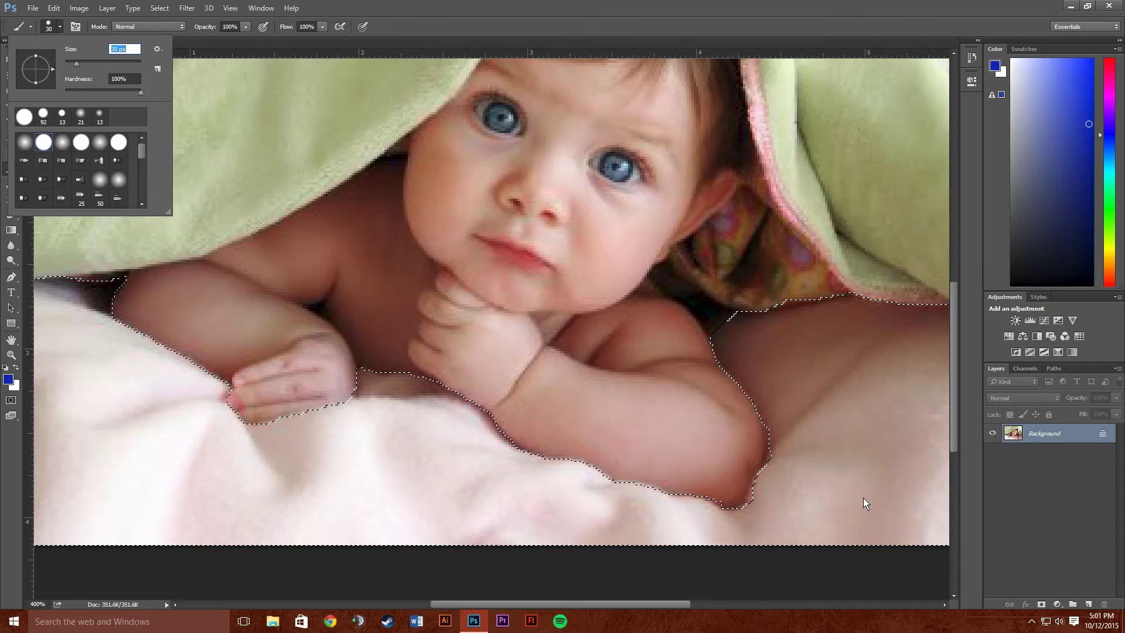
Step: Create a new layer above the background and set its opacity to 30%
click(1089, 605)
click(1089, 605)
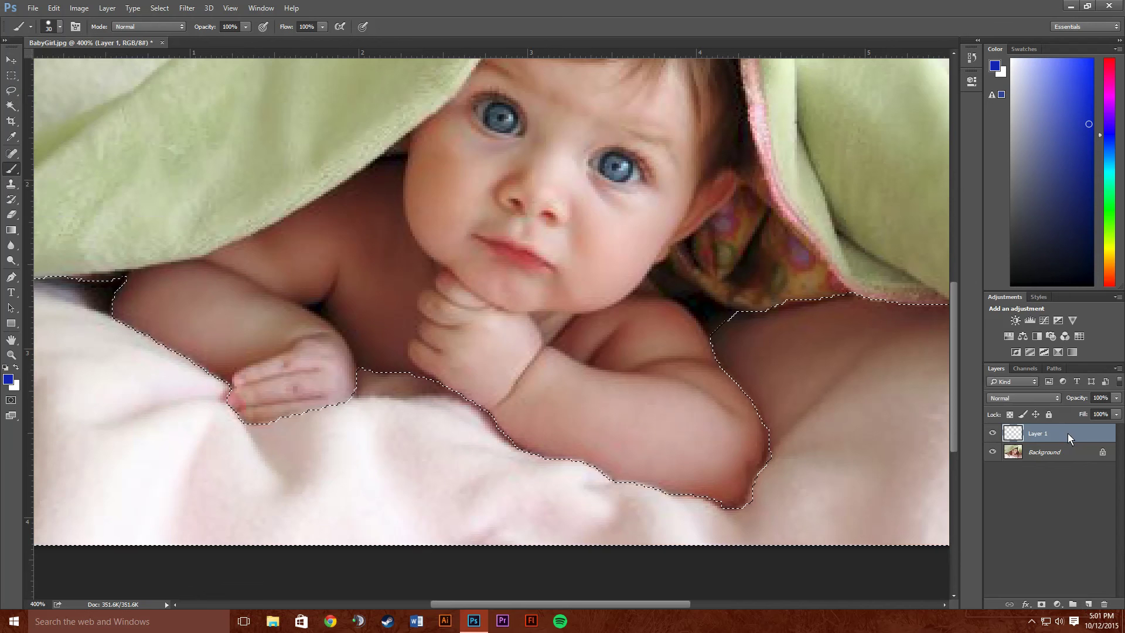
click(1117, 398)
drag(1117, 411, 1067, 412)
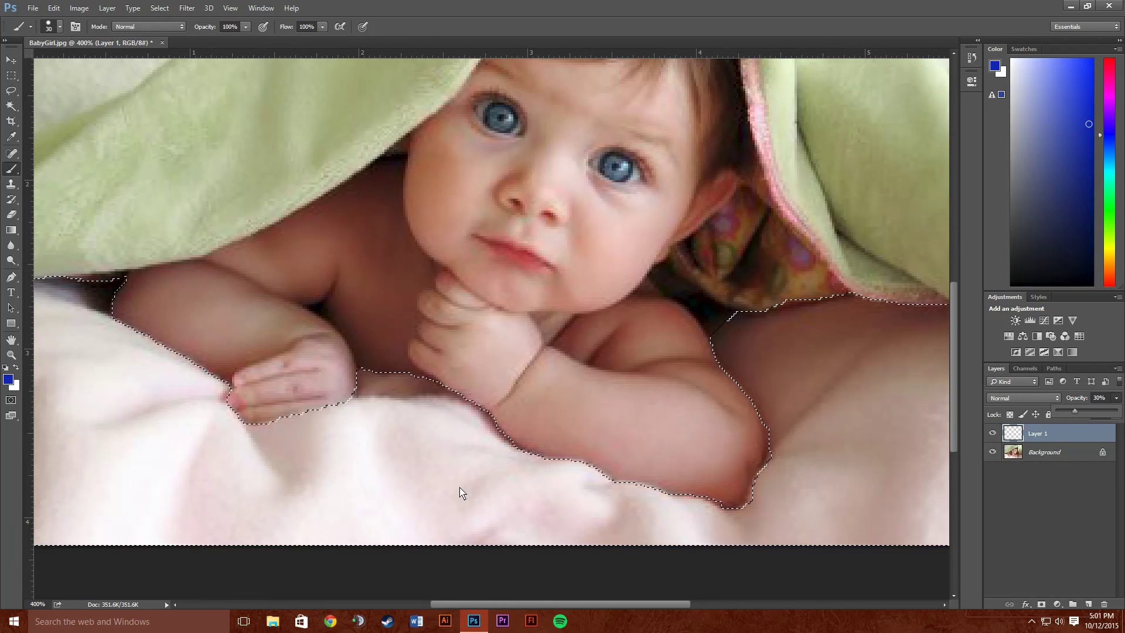
Step: Paint the entire selected bedding blue on the new layer with a 182 px brush, and clear the selection
scroll(324, 457, left, 2)
key(ctrl+minus)
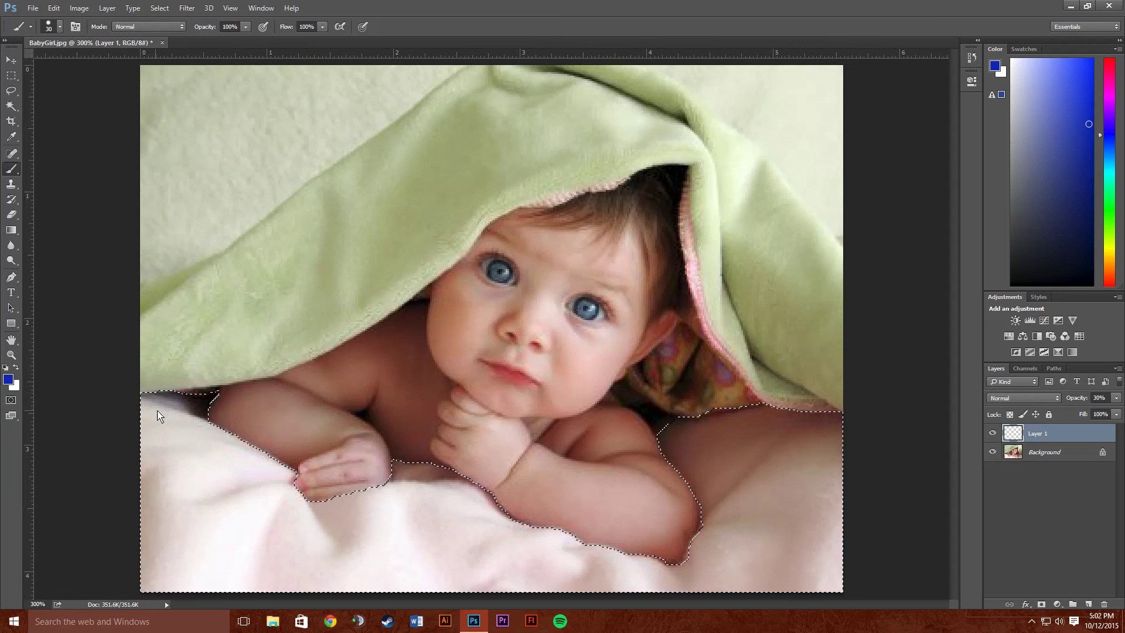
click(60, 27)
drag(76, 63, 89, 63)
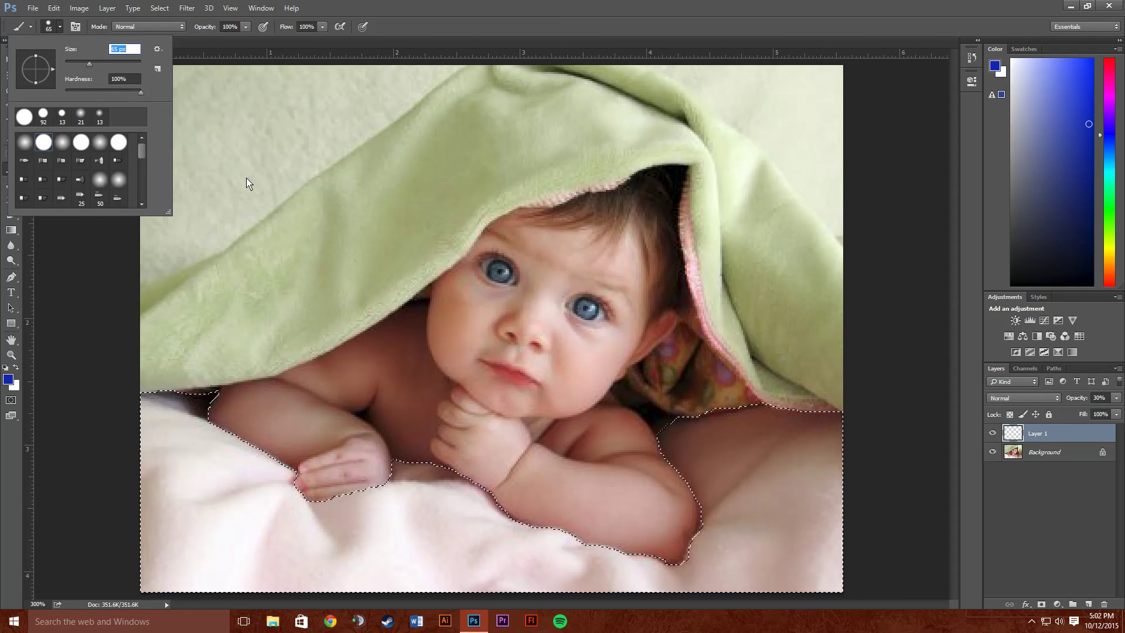
click(113, 64)
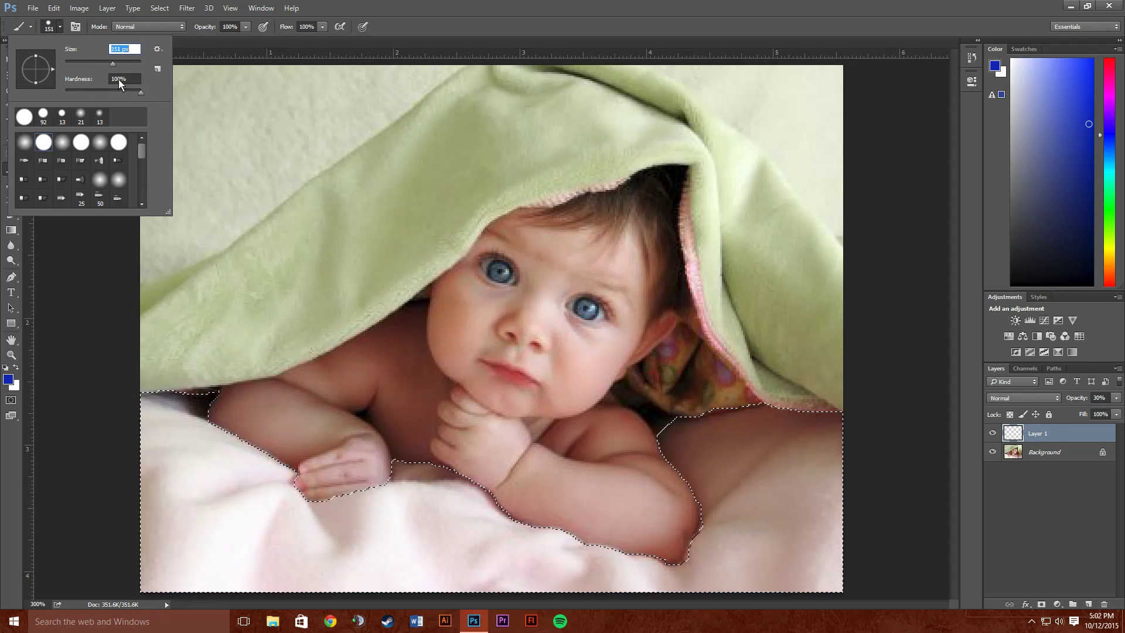
click(120, 63)
click(160, 459)
mouse_move(159, 460)
mouse_down()
mouse_move(349, 485)
mouse_move(798, 492)
mouse_up()
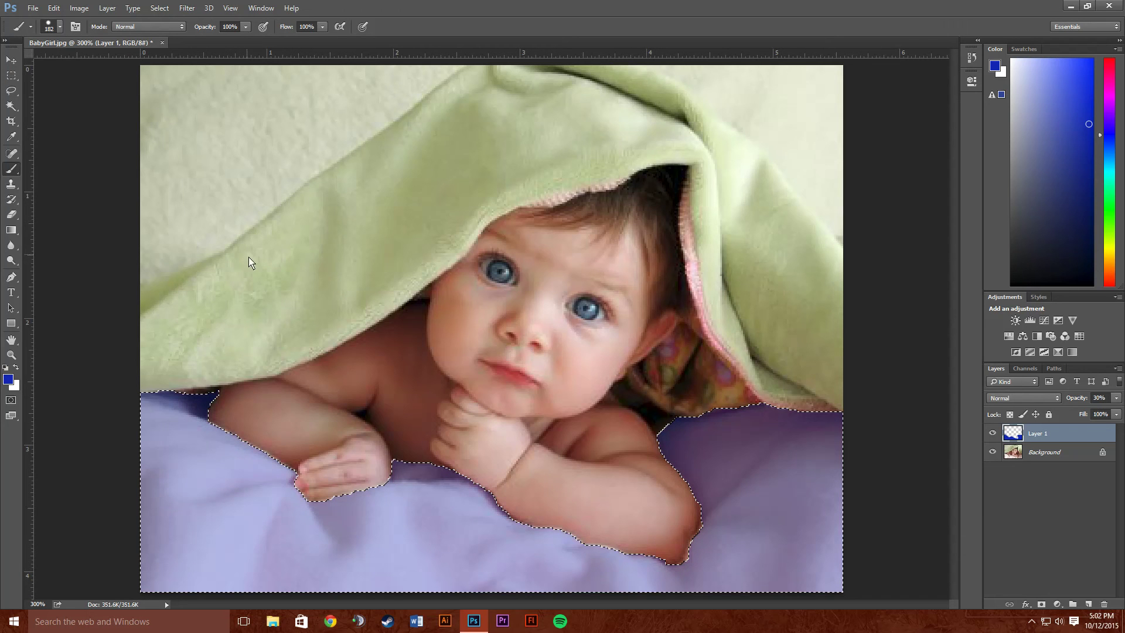
key(ctrl+d)
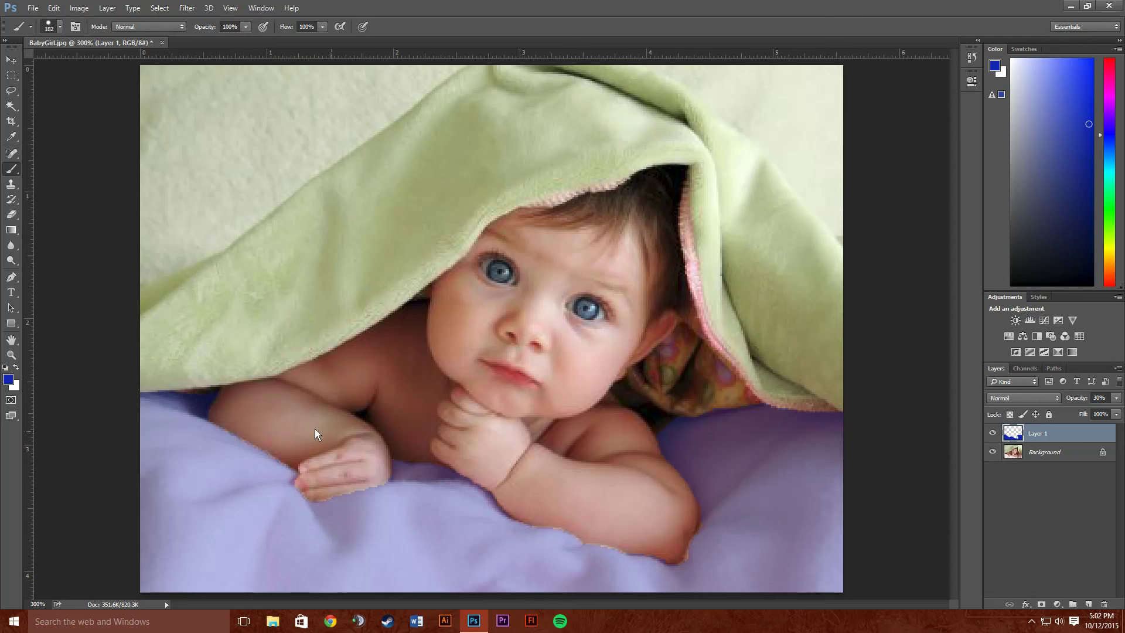
Step: Switch to the Move tool and view the recolored photo at 100%
click(12, 60)
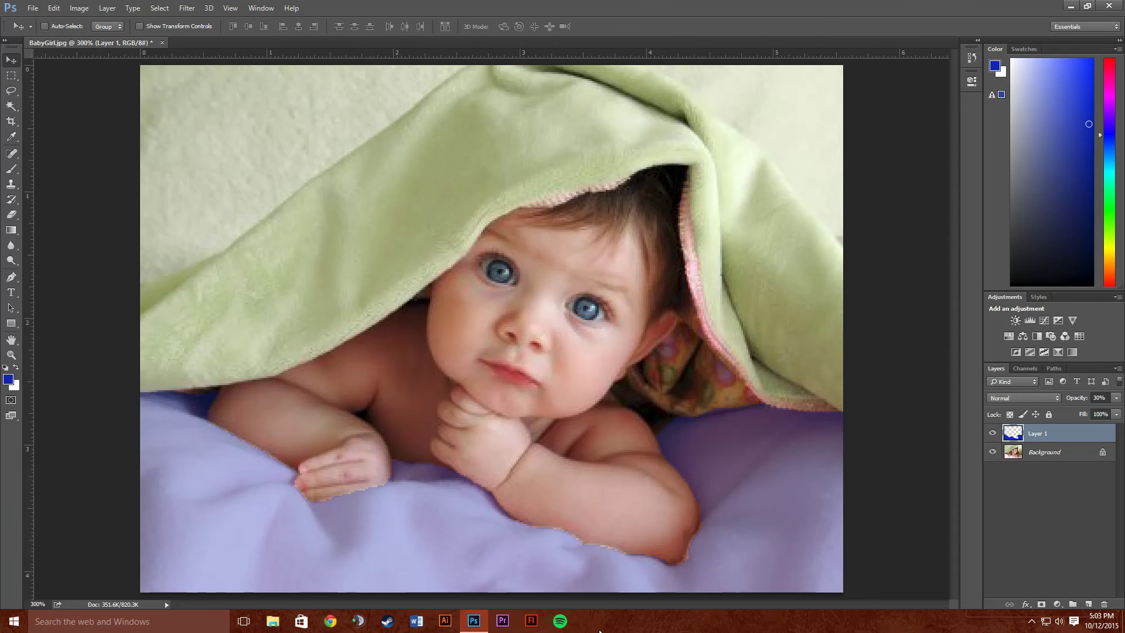
key(ctrl+1)
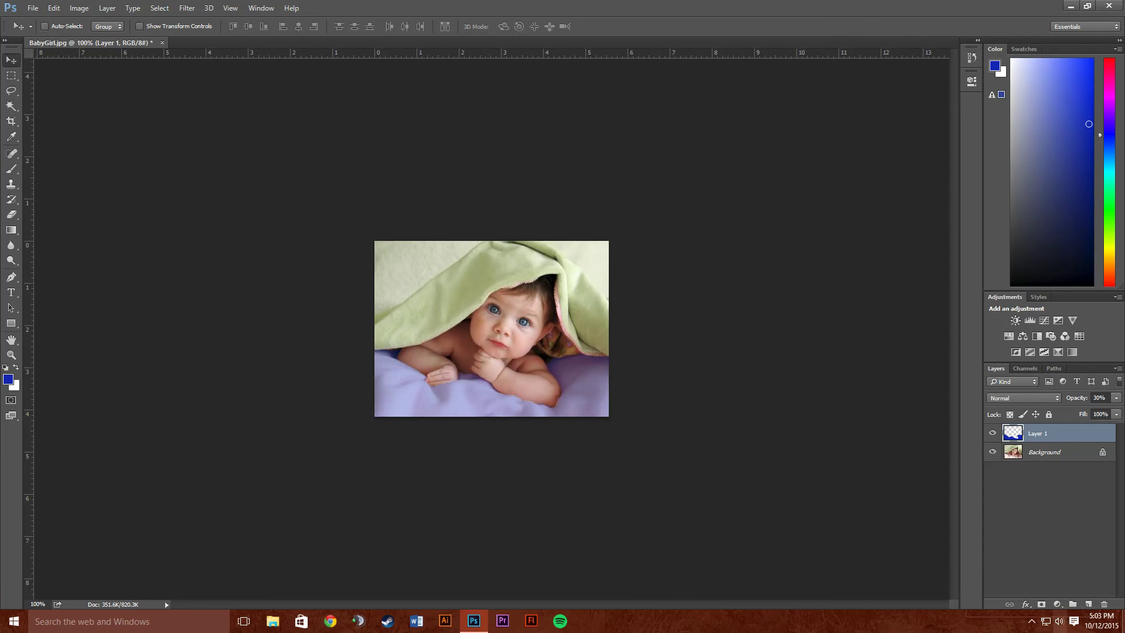
click(1032, 621)
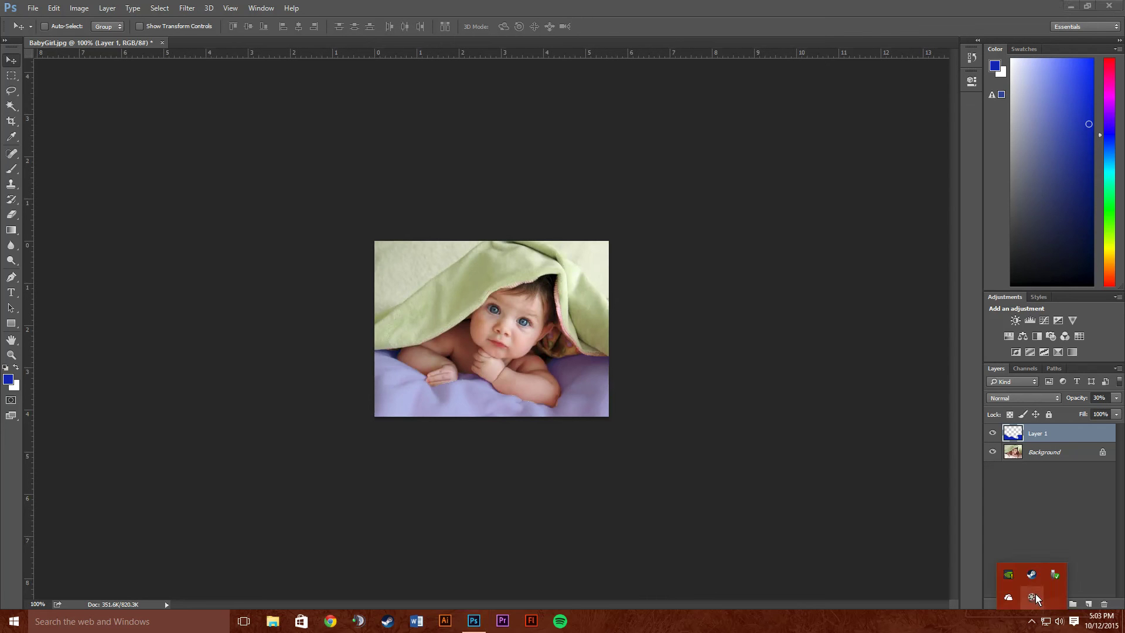